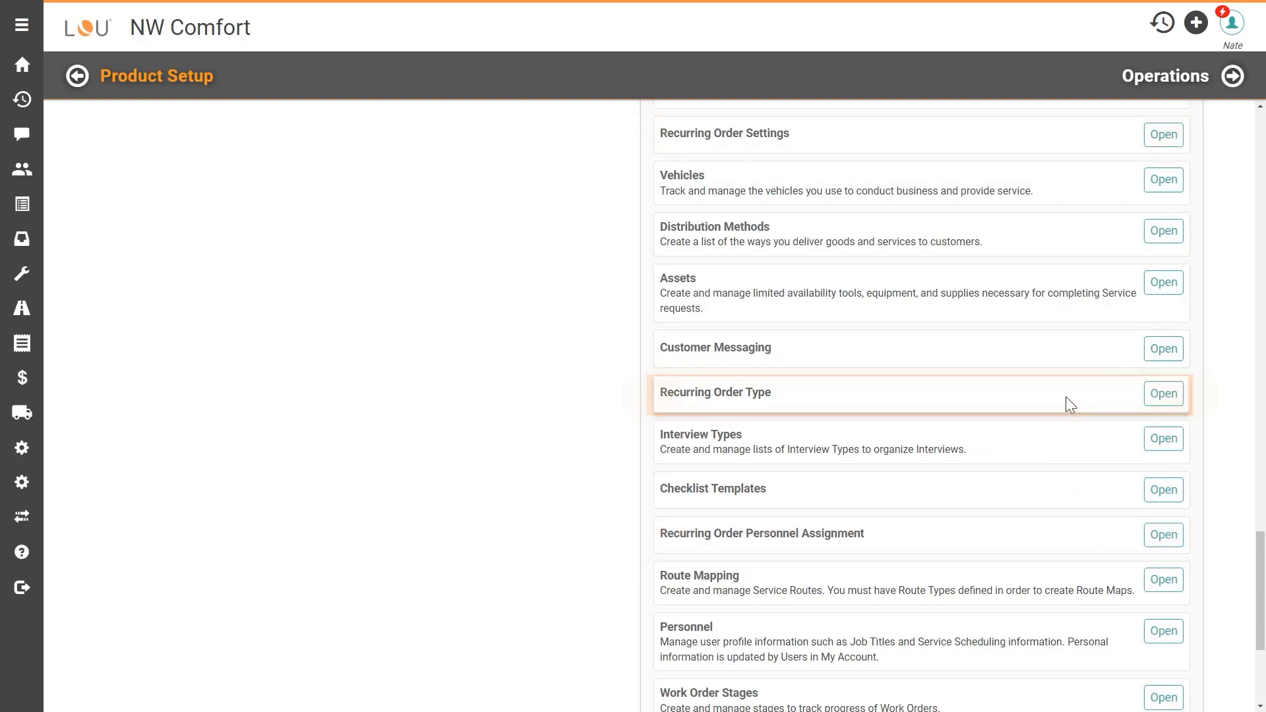
Step: Open the Recurring Order Type setup under Service and bring up the form for a new type
{"action": "left_click", "coordinate": [1154, 400]}
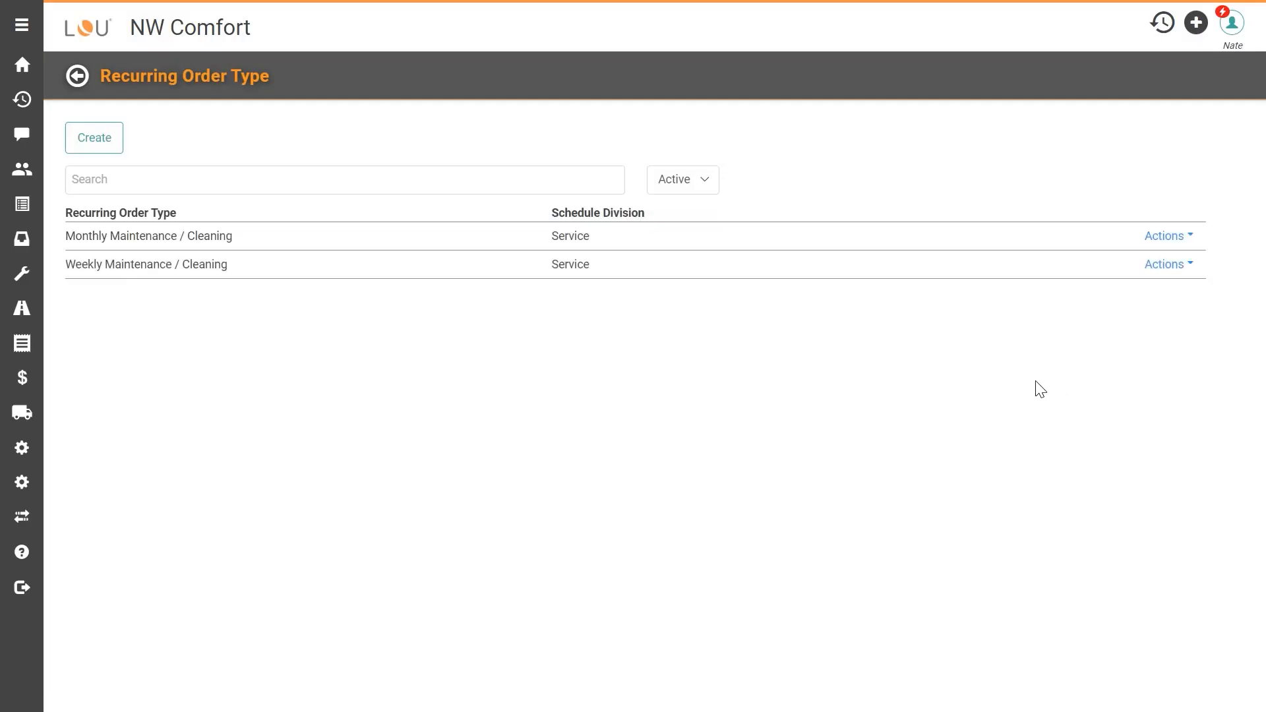
{"action": "left_click", "coordinate": [118, 158]}
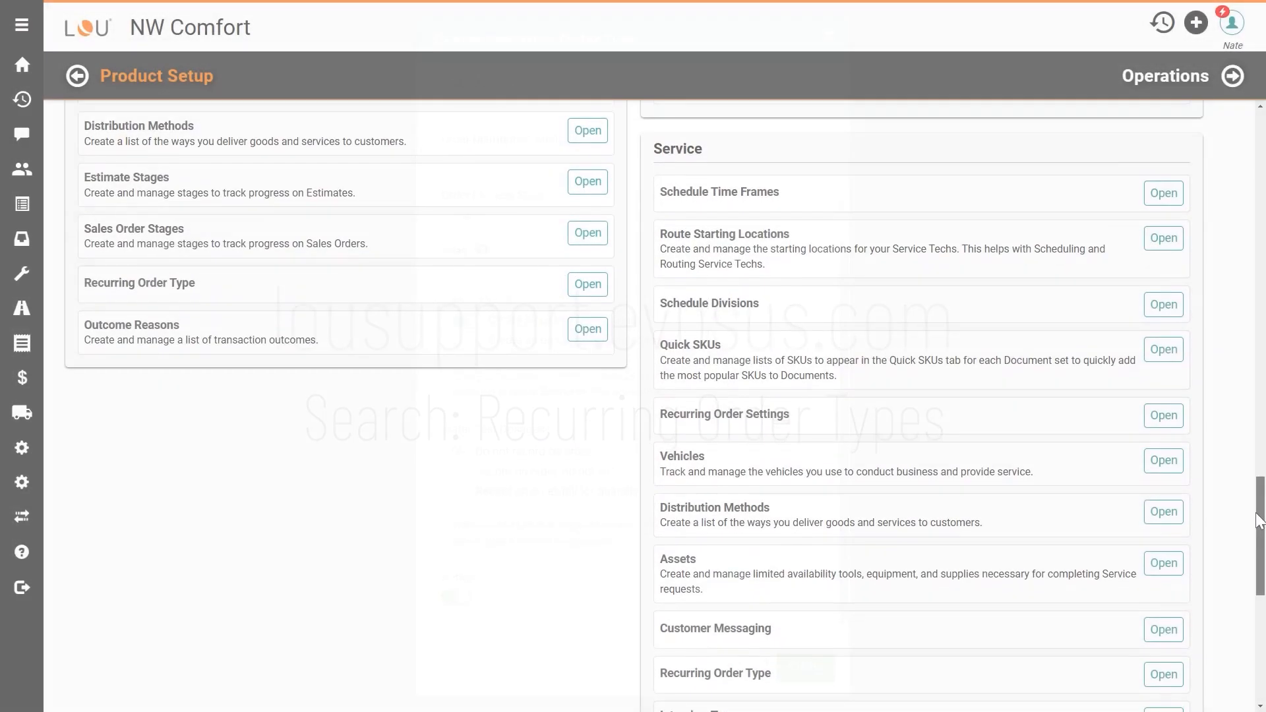
Step: Open the Recurring Order Settings from the Service section of Product Setup
{"action": "scroll", "coordinate": [1261, 538], "scroll_direction": "down", "scroll_amount": 3}
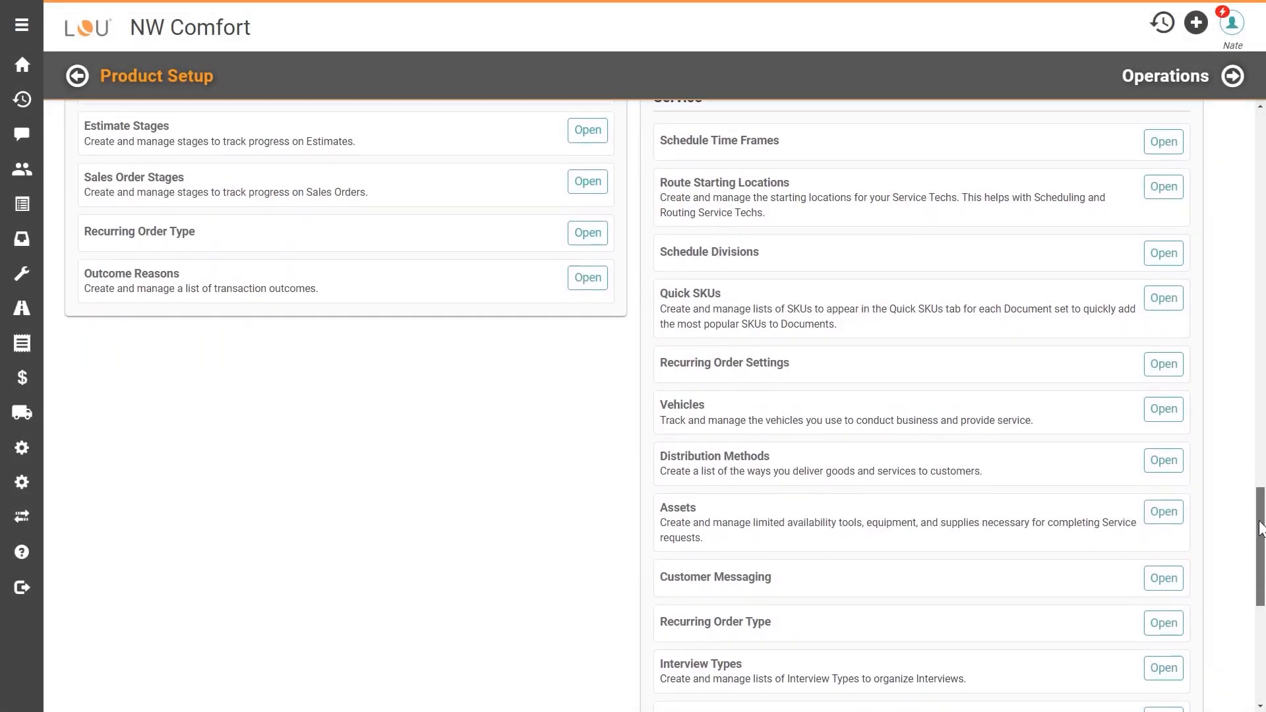
{"action": "left_click_drag", "start_coordinate": [1261, 538], "coordinate": [1263, 568]}
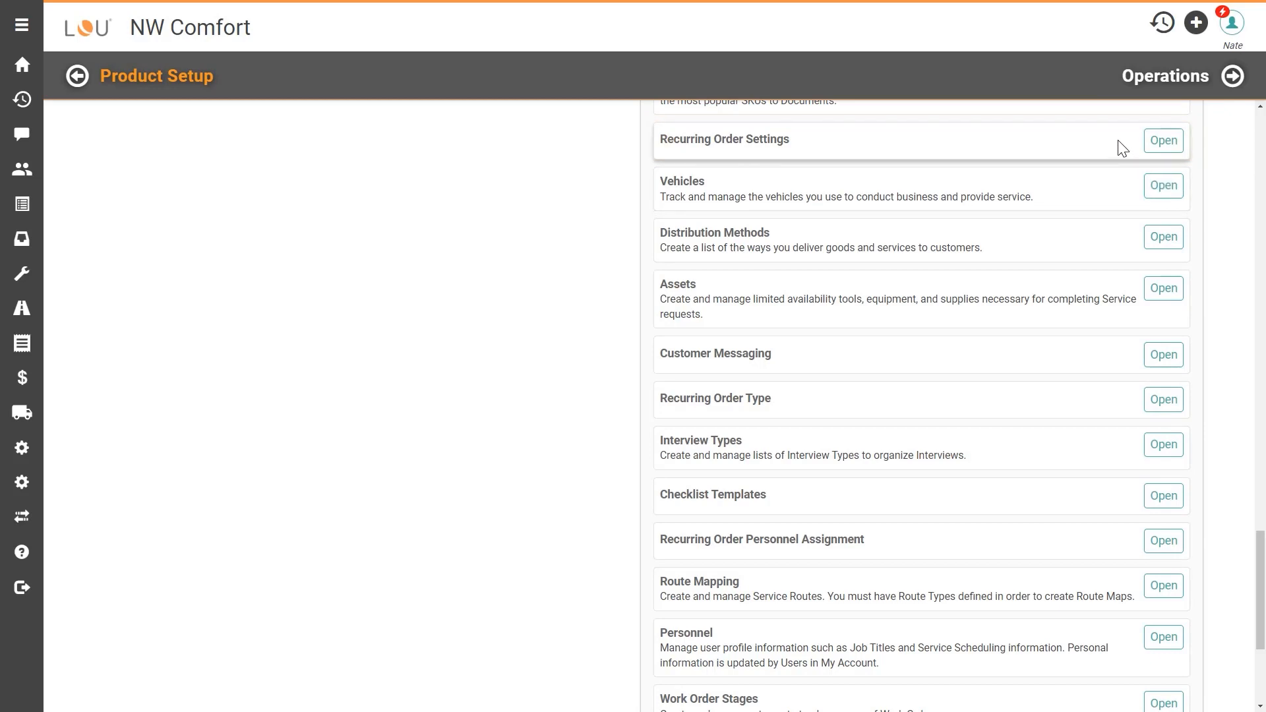
{"action": "left_click", "coordinate": [1163, 142]}
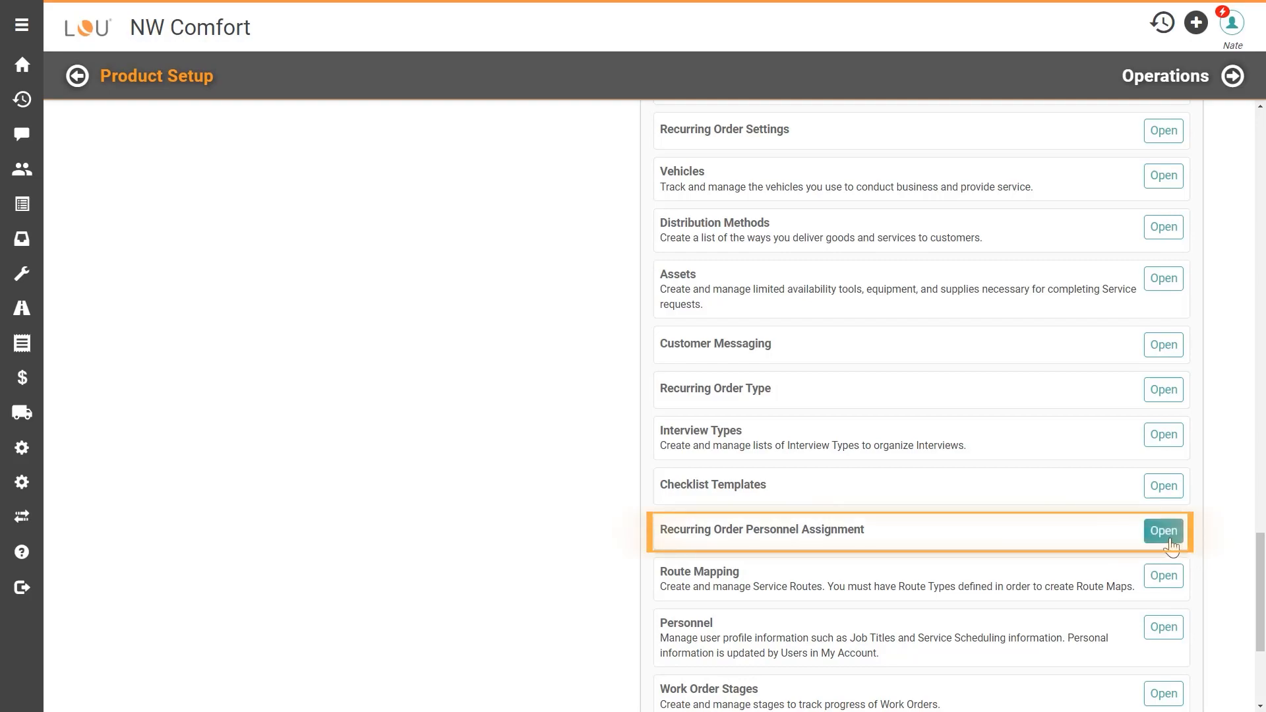
Step: Open the Recurring Order Personnel Assignment setup and bring up the form for a new assignment
{"action": "left_click", "coordinate": [1169, 540]}
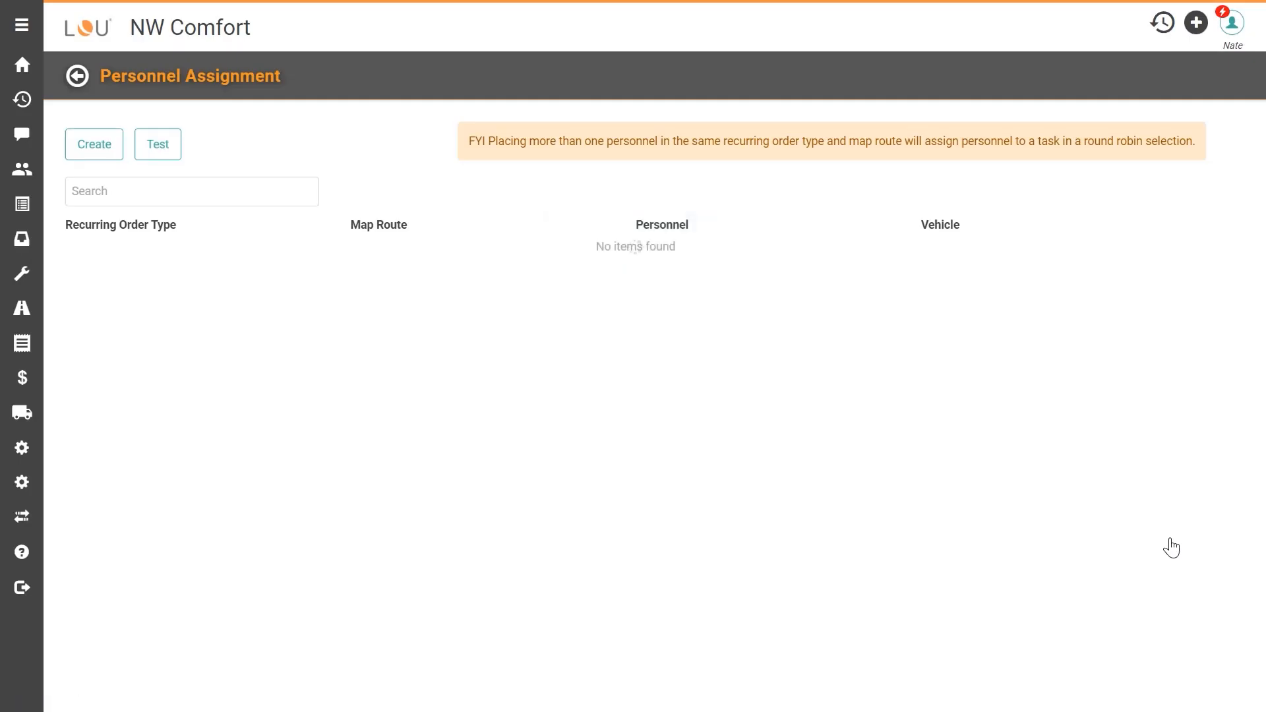
{"action": "left_click", "coordinate": [119, 167]}
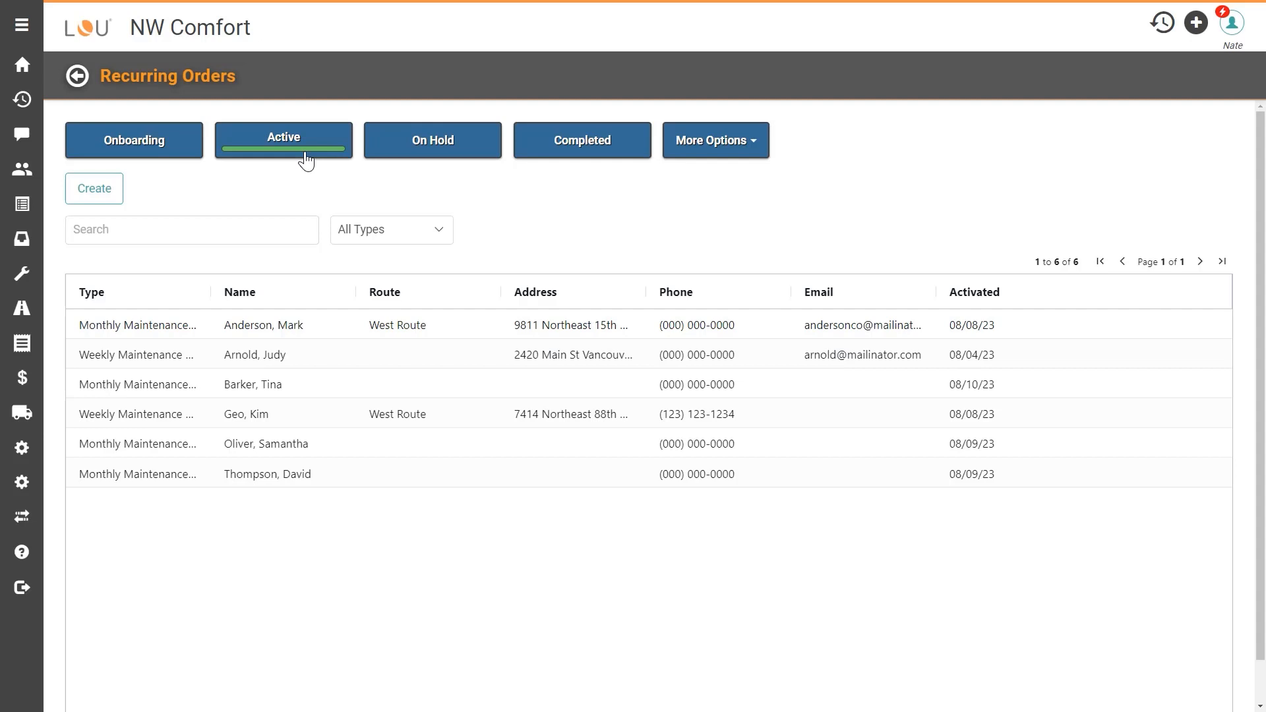
Step: View the profile of the active weekly maintenance order activated 08/04/23 and return to the Recurring Orders list
{"action": "left_click", "coordinate": [417, 367]}
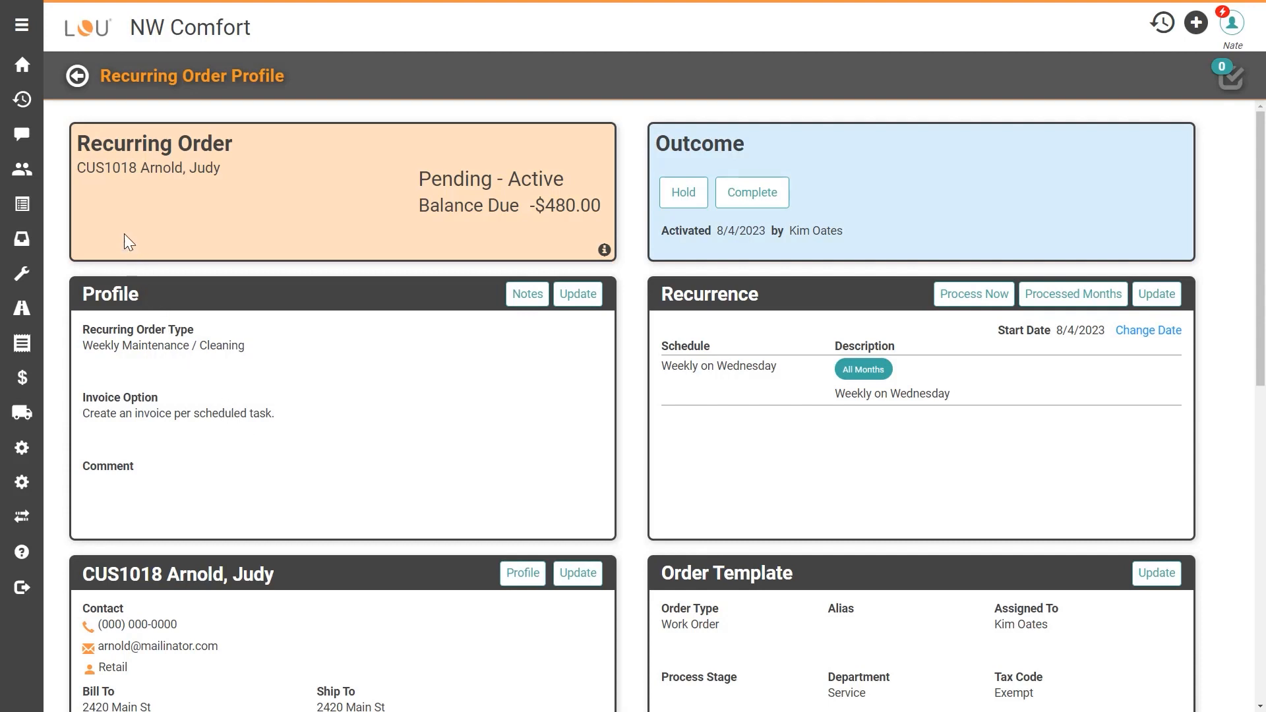
{"action": "left_click", "coordinate": [77, 77]}
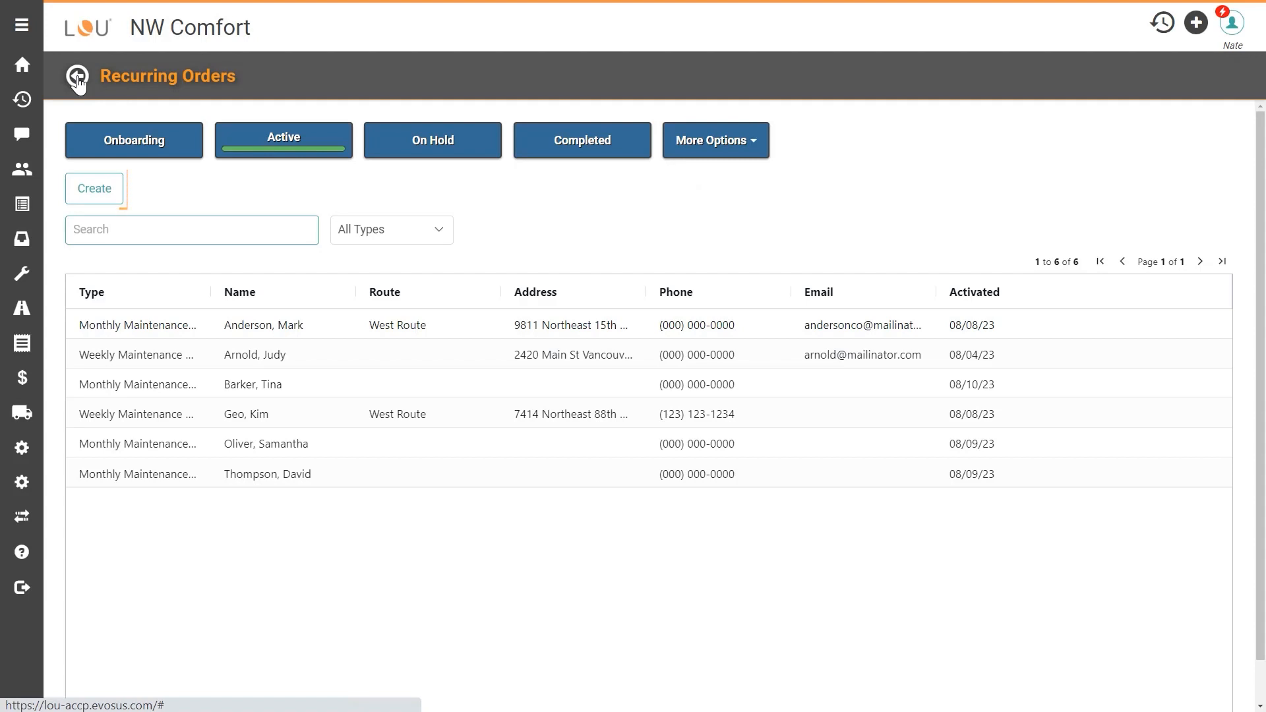
Step: Create a recurring order of type Monthly Maintenance / Cleaning for the fourth customer in the customer list
{"action": "left_click", "coordinate": [112, 205]}
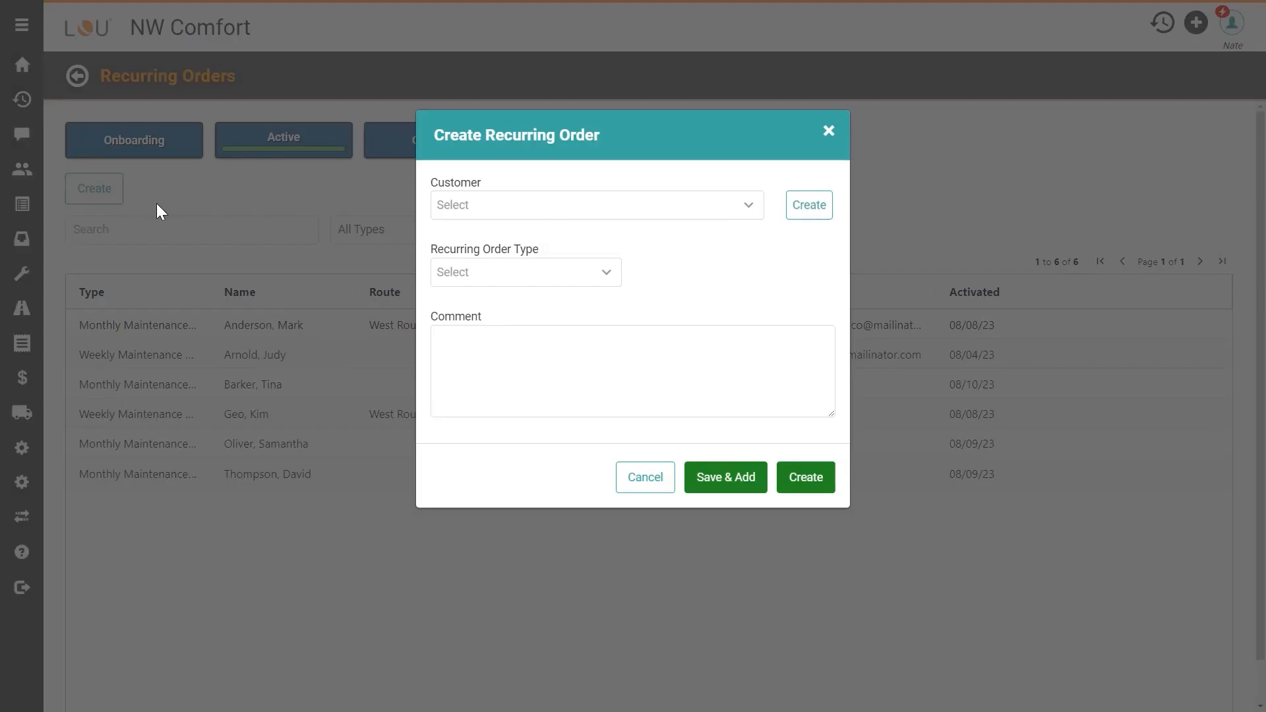
{"action": "left_click", "coordinate": [745, 212]}
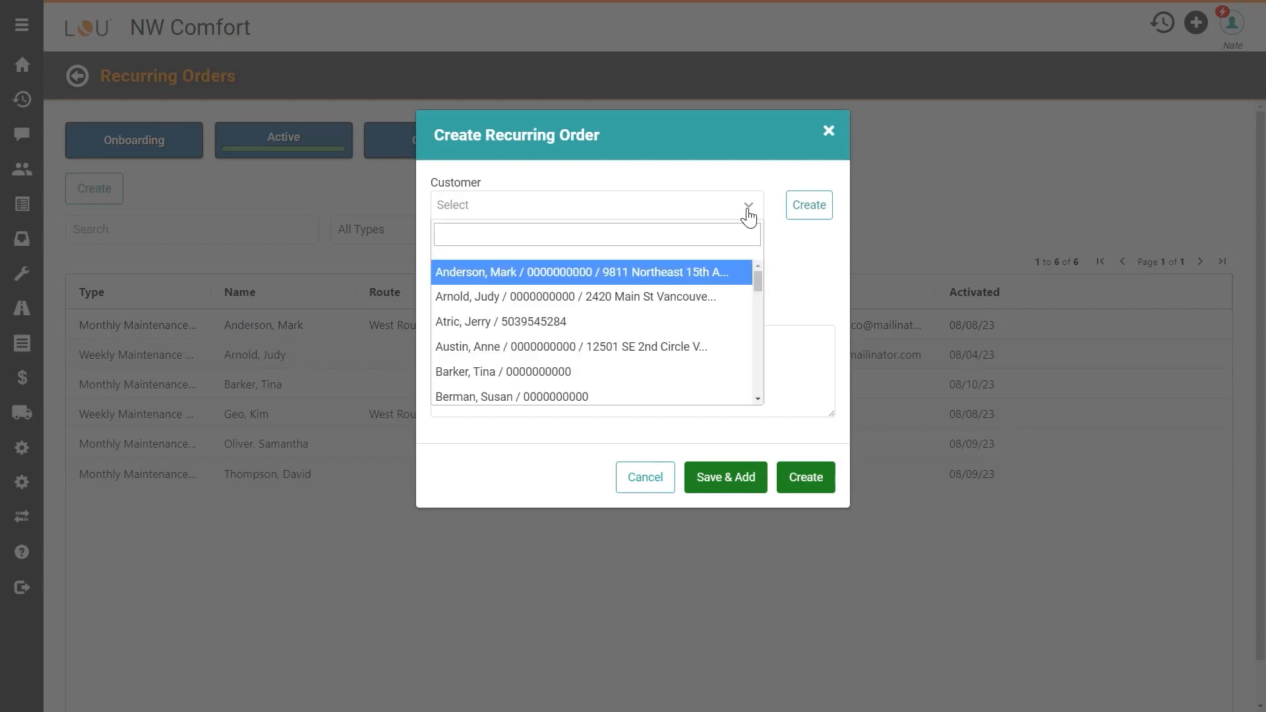
{"action": "left_click", "coordinate": [738, 355]}
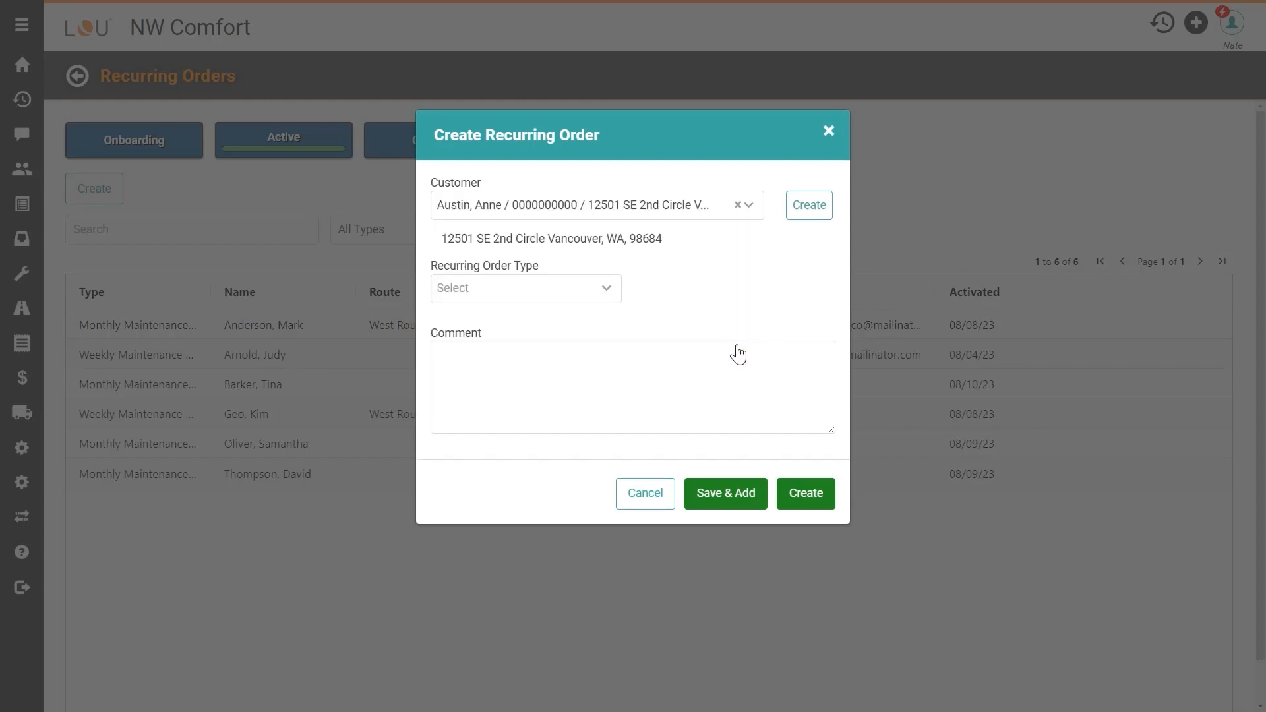
{"action": "left_click", "coordinate": [613, 293]}
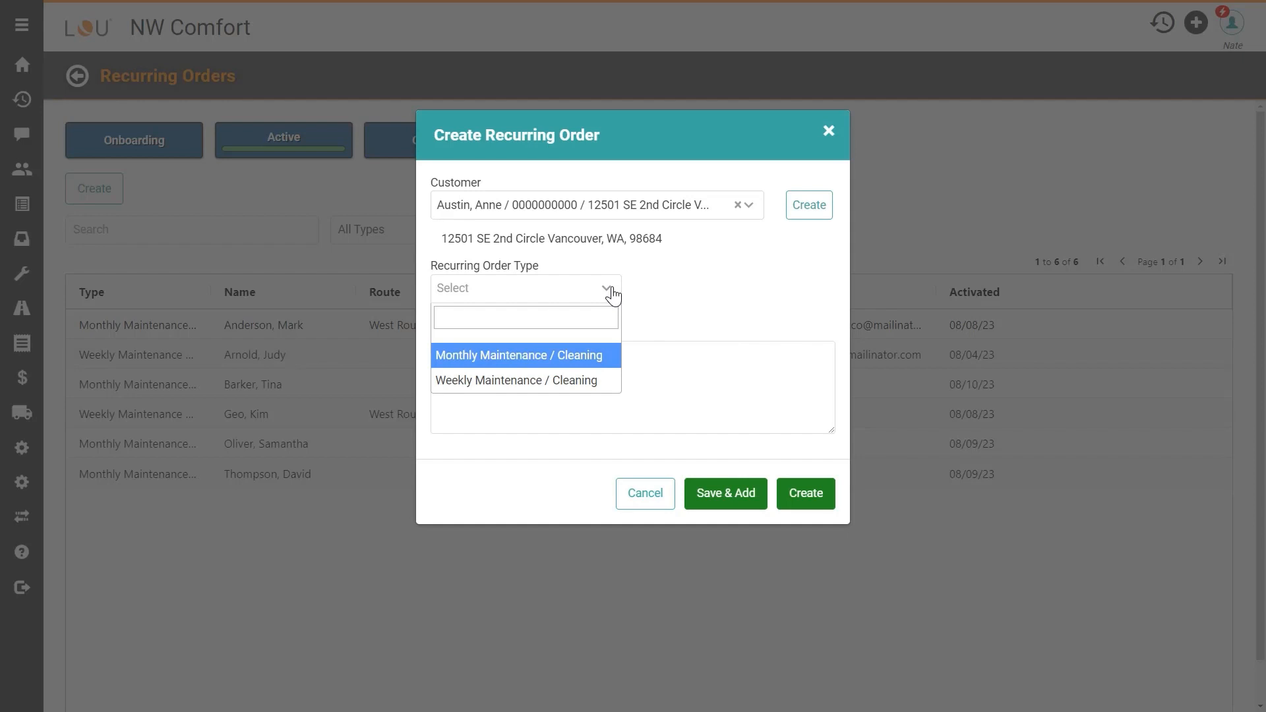
{"action": "left_click", "coordinate": [614, 357]}
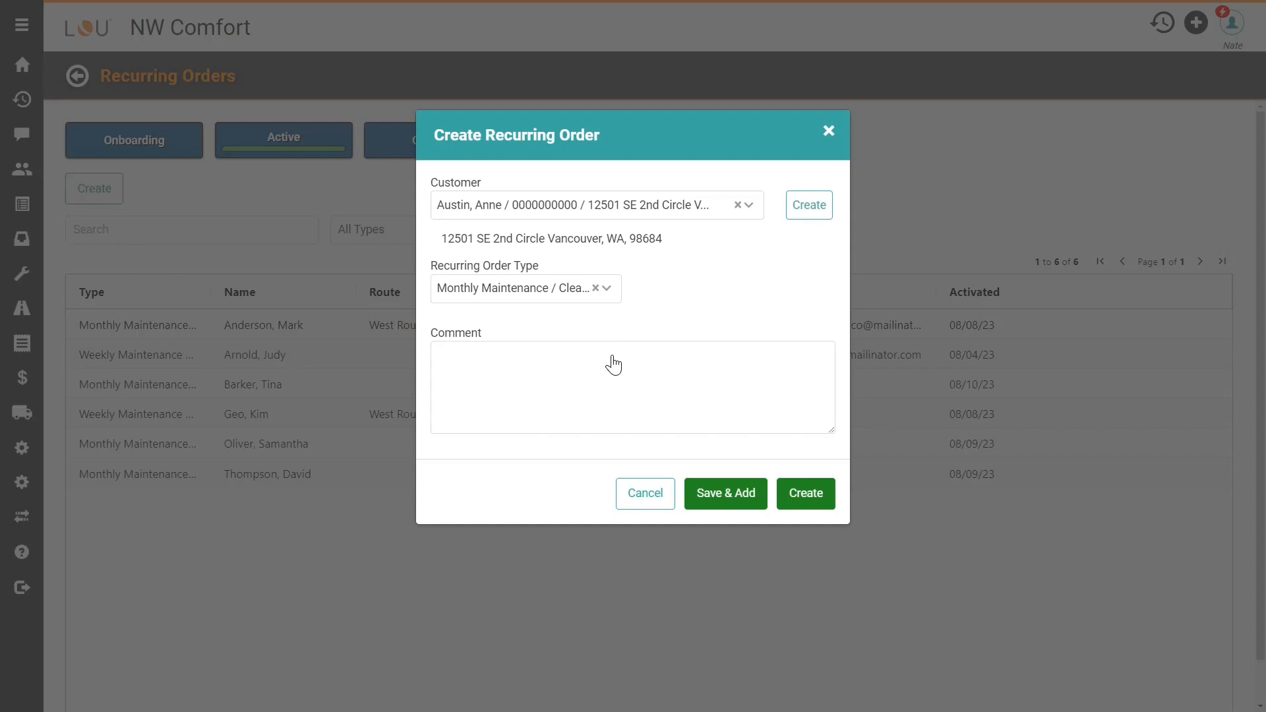
{"action": "left_click", "coordinate": [793, 512]}
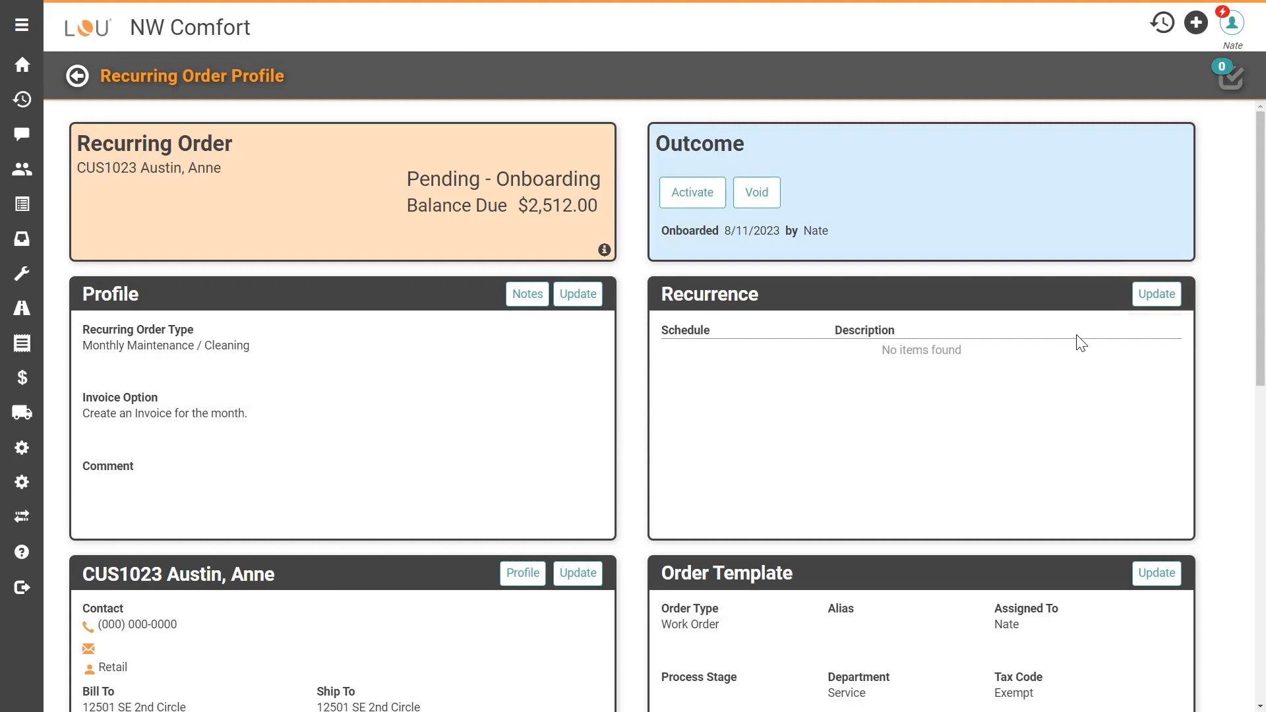
Step: Start a new recurrence schedule for the order and name it Weekly on Tuesday
{"action": "left_click", "coordinate": [1138, 310]}
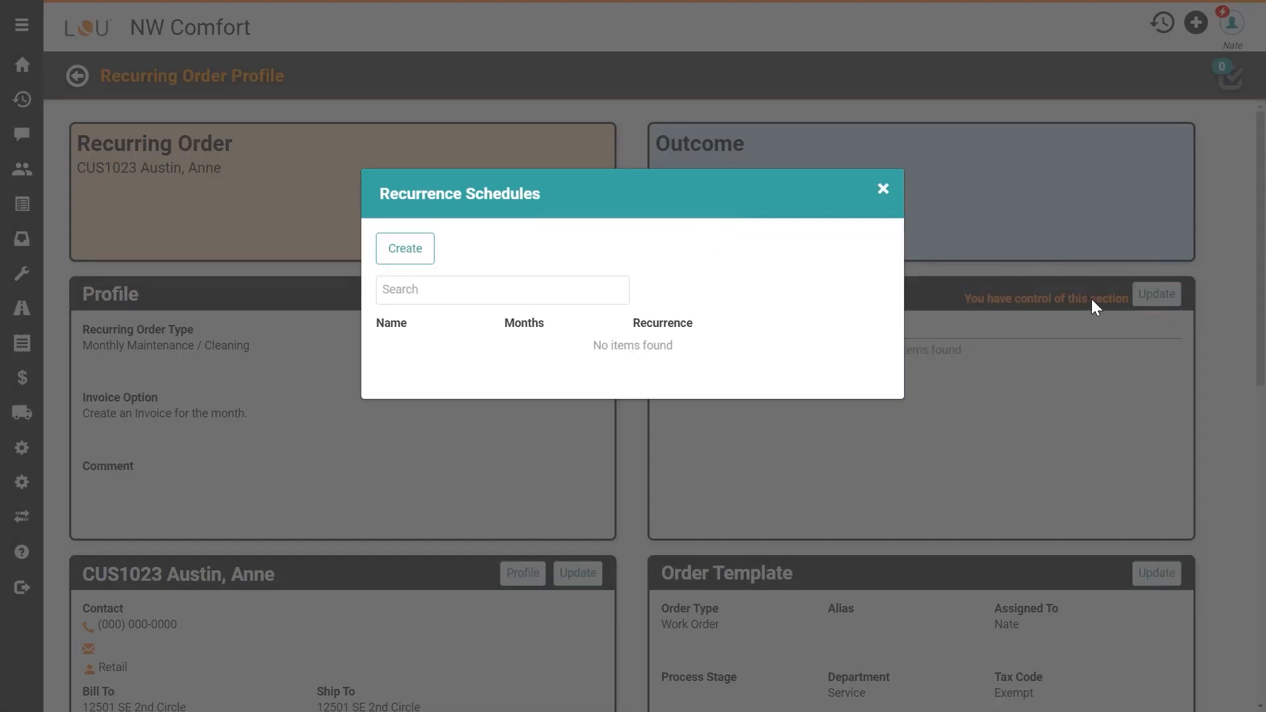
{"action": "left_click", "coordinate": [426, 264]}
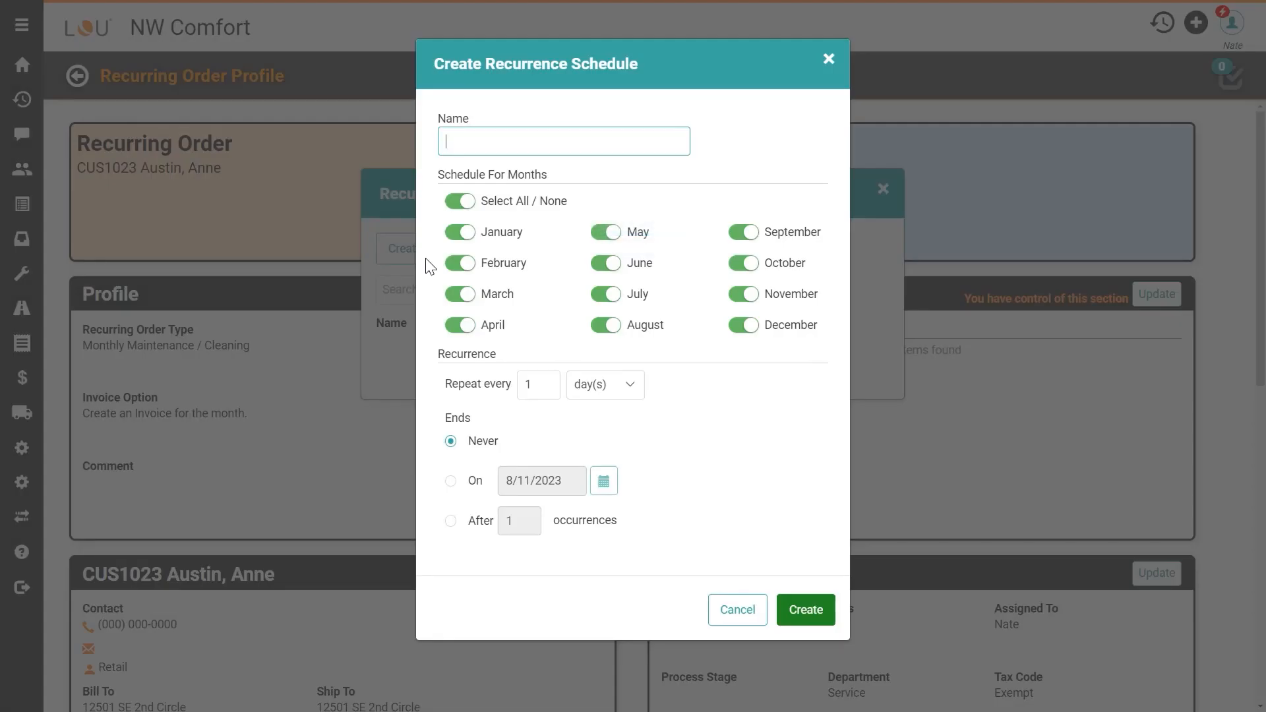
{"action": "type", "text": "kly on "}
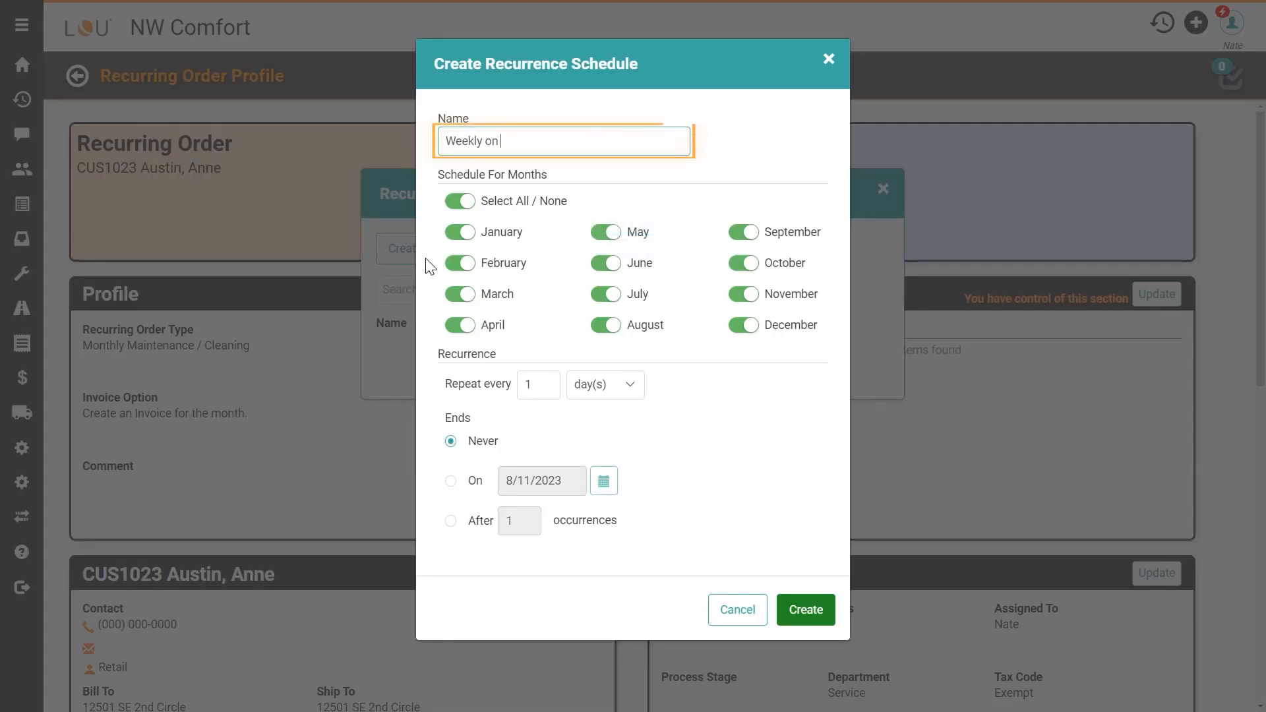
{"action": "type", "text": "Tuesday"}
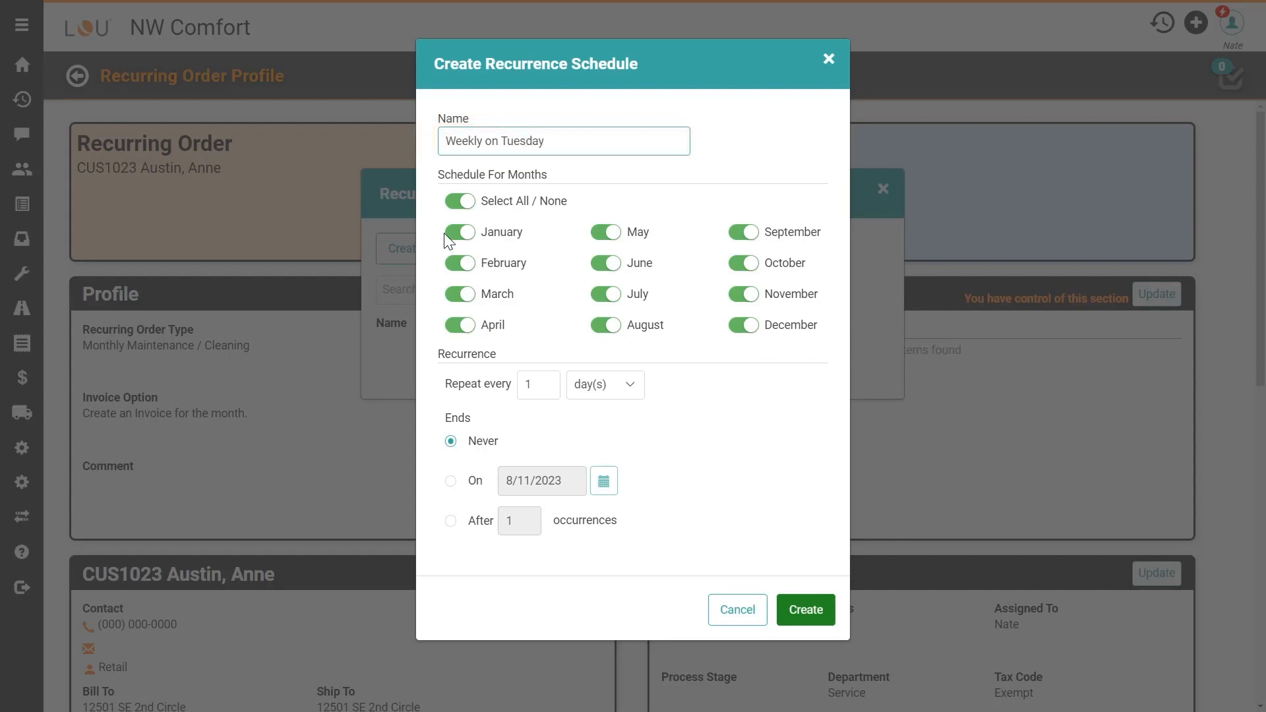
Step: Limit the recurrence schedule to the months May, June, July and August
{"action": "left_click", "coordinate": [464, 204]}
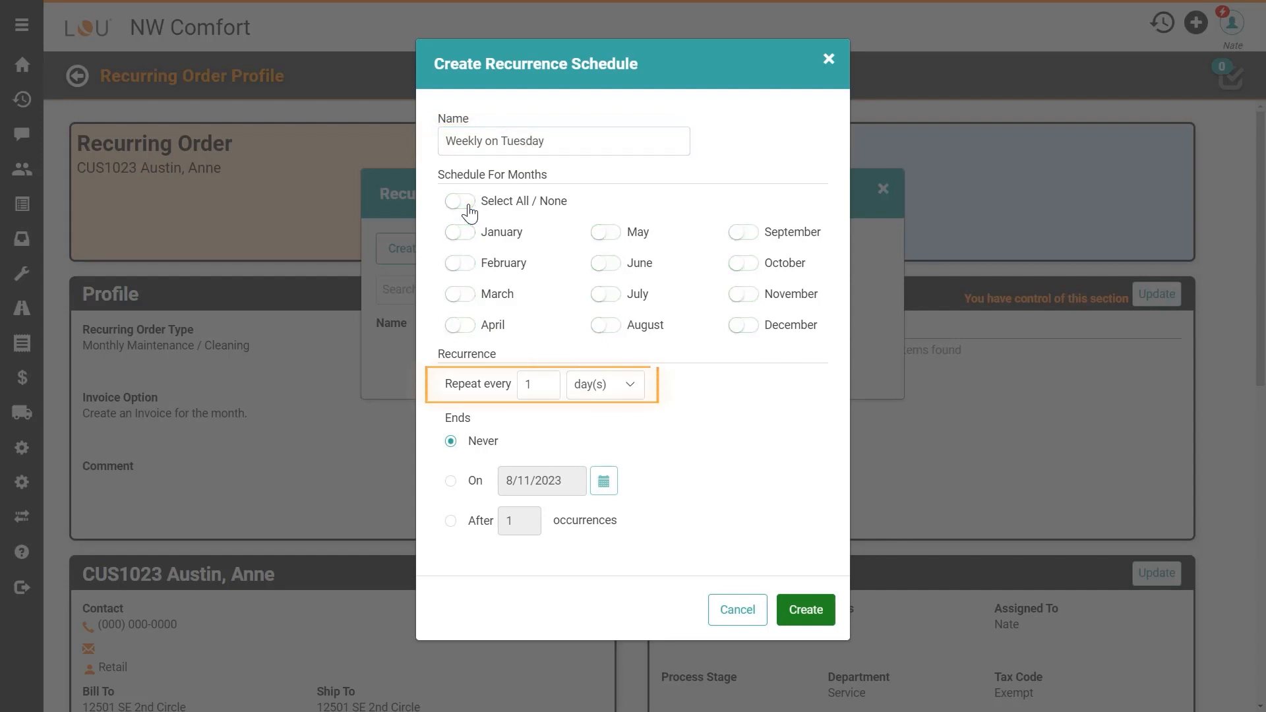
{"action": "left_click", "coordinate": [604, 233]}
{"action": "left_click", "coordinate": [604, 264]}
{"action": "left_click", "coordinate": [604, 294]}
{"action": "left_click", "coordinate": [605, 327]}
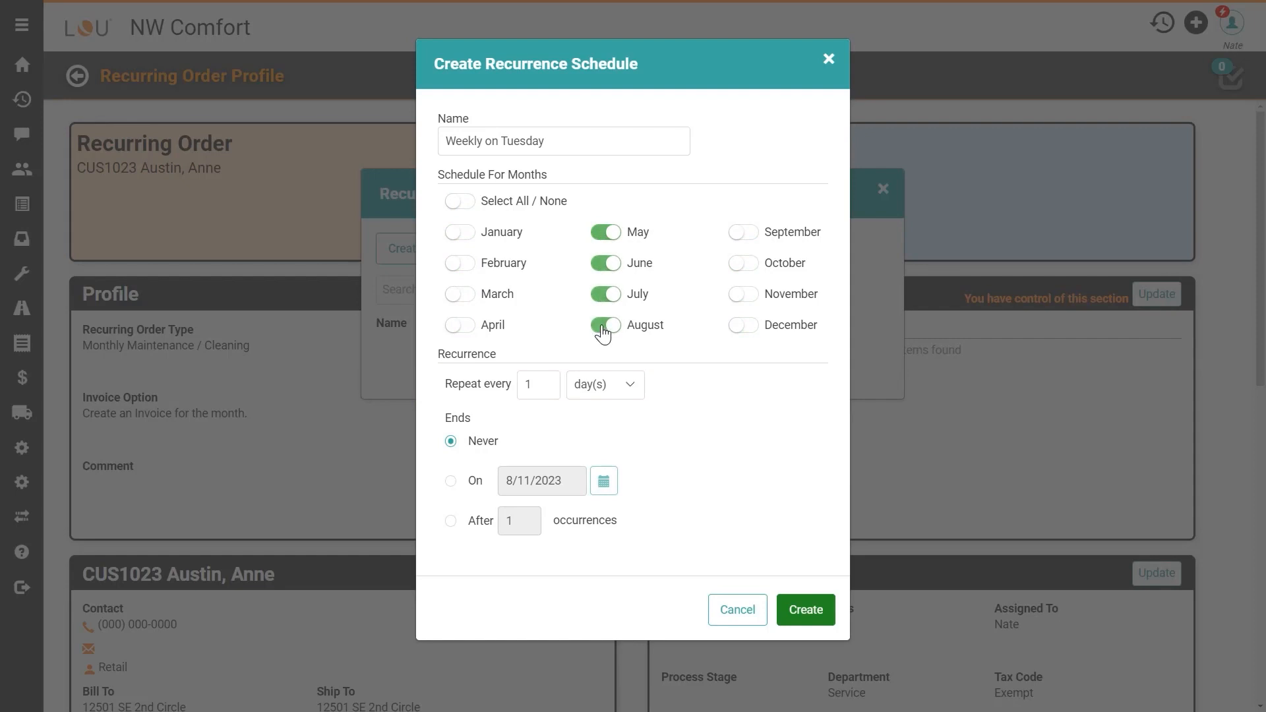
Step: Set the recurrence to repeat in weeks on Tuesday and create the schedule
{"action": "left_click", "coordinate": [628, 388]}
{"action": "left_click", "coordinate": [620, 438]}
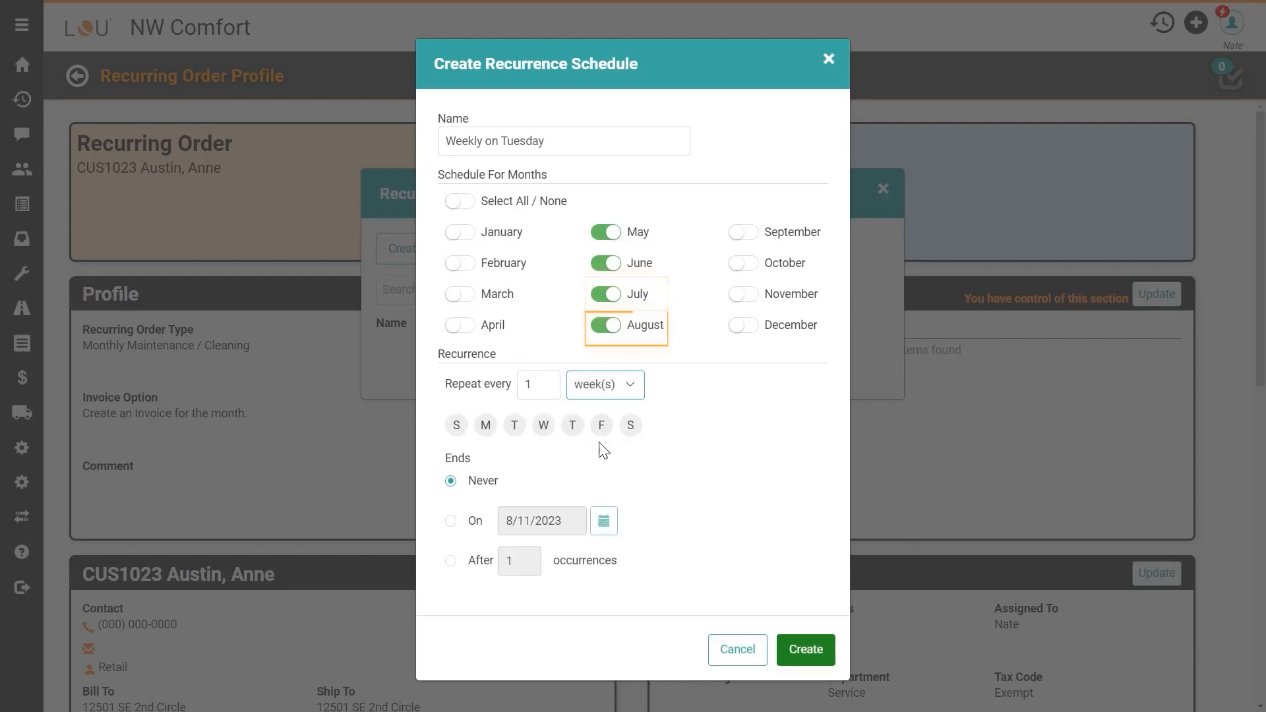
{"action": "left_click", "coordinate": [515, 430]}
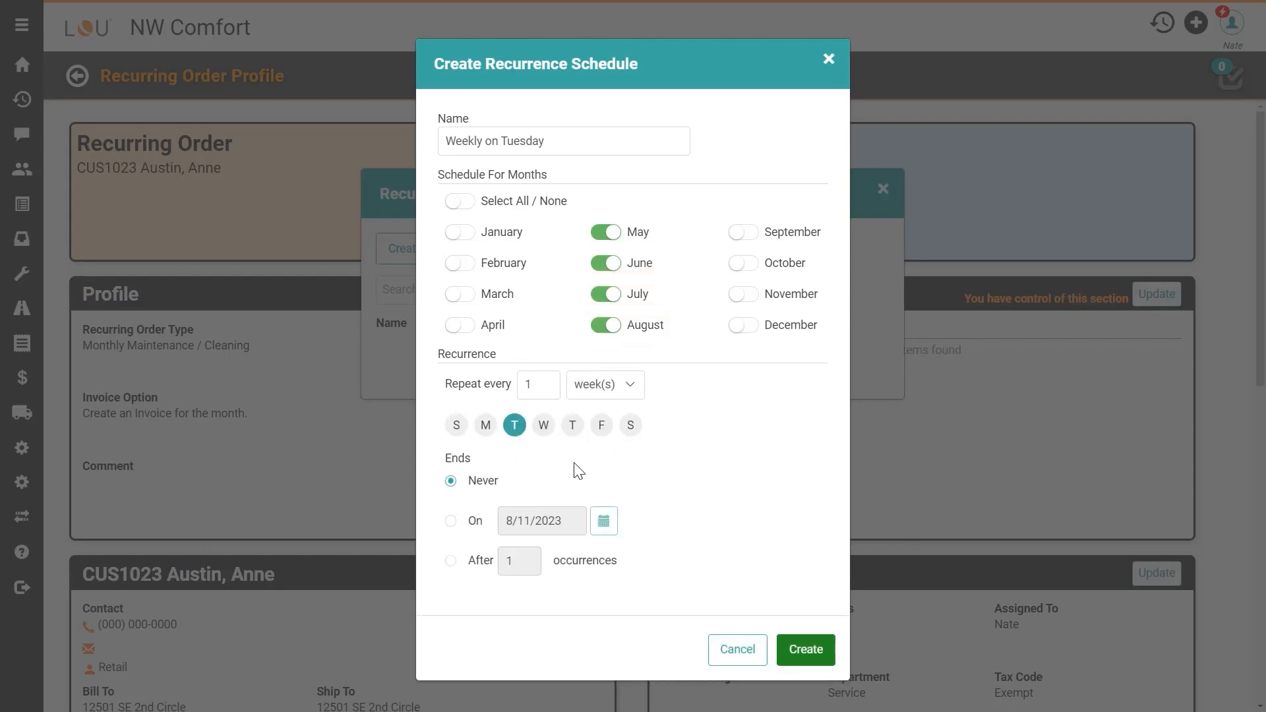
{"action": "left_click", "coordinate": [806, 649]}
Step: Set the Schedule Task Template's task type to Cleaning - Pool and save the template
{"action": "scroll", "coordinate": [858, 413], "scroll_direction": "down", "scroll_amount": 3}
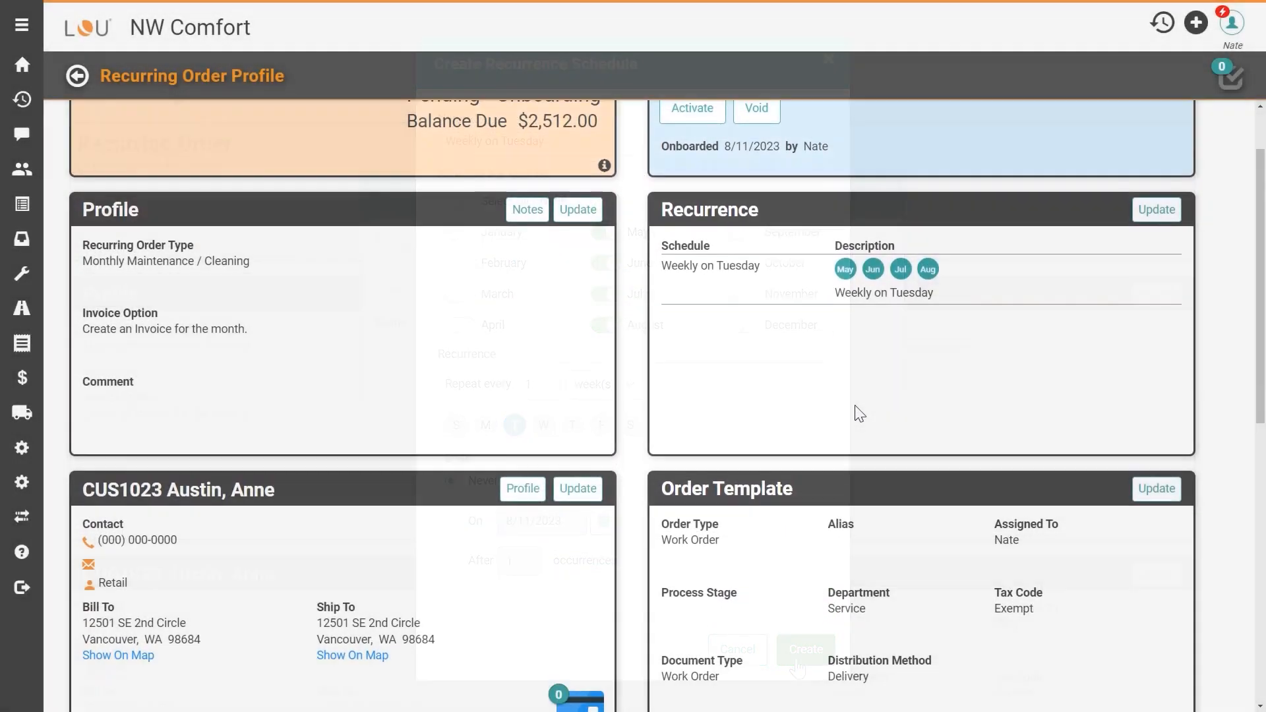
{"action": "scroll", "coordinate": [859, 414], "scroll_direction": "down", "scroll_amount": 5}
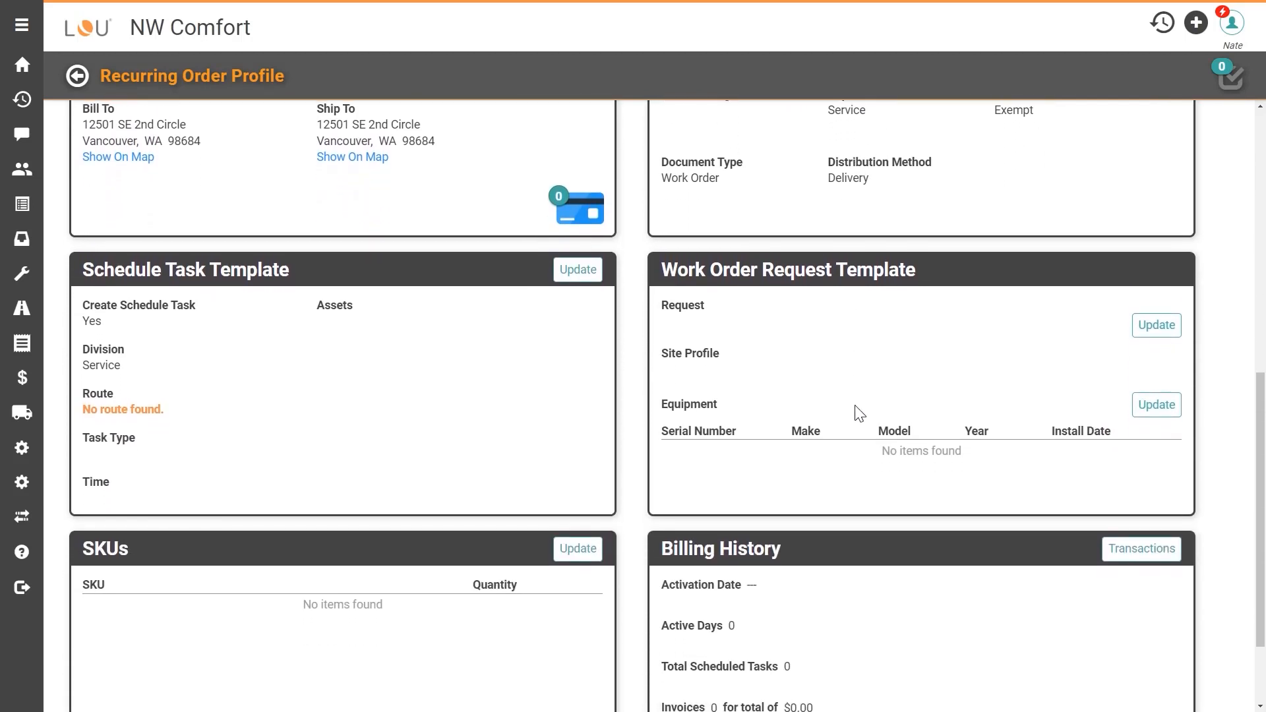
{"action": "left_click", "coordinate": [578, 261]}
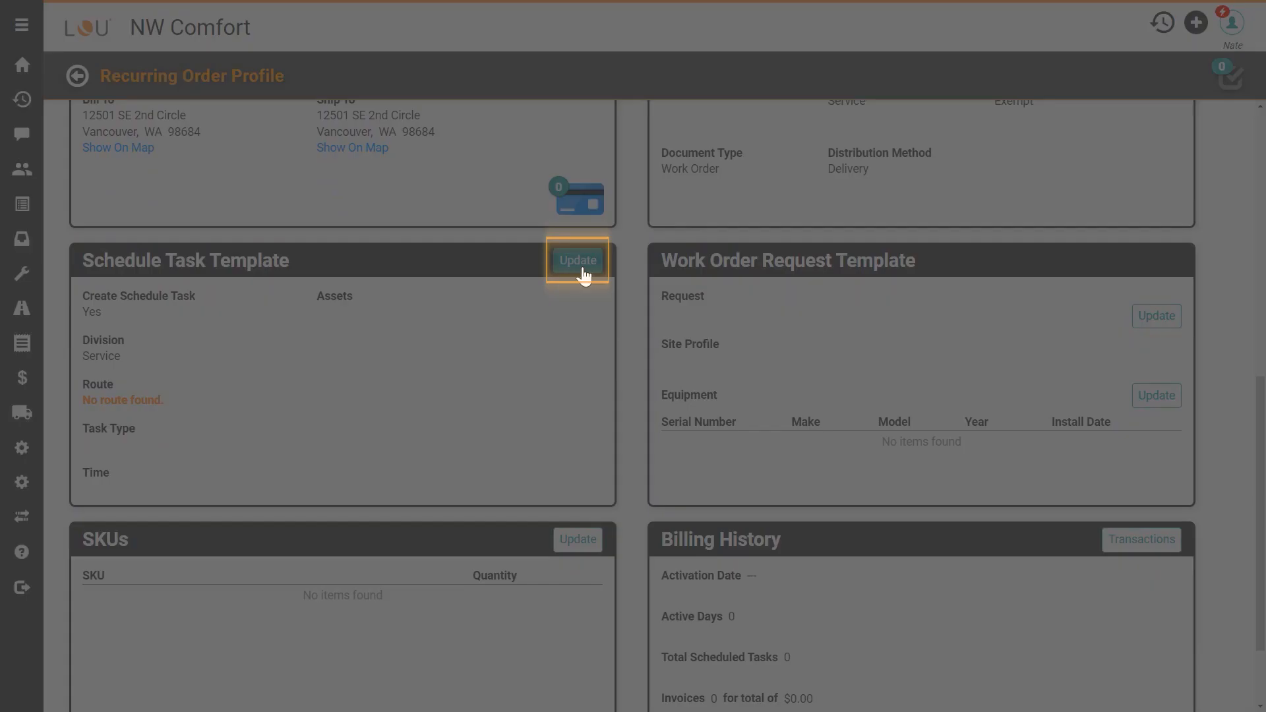
{"action": "left_click", "coordinate": [659, 187]}
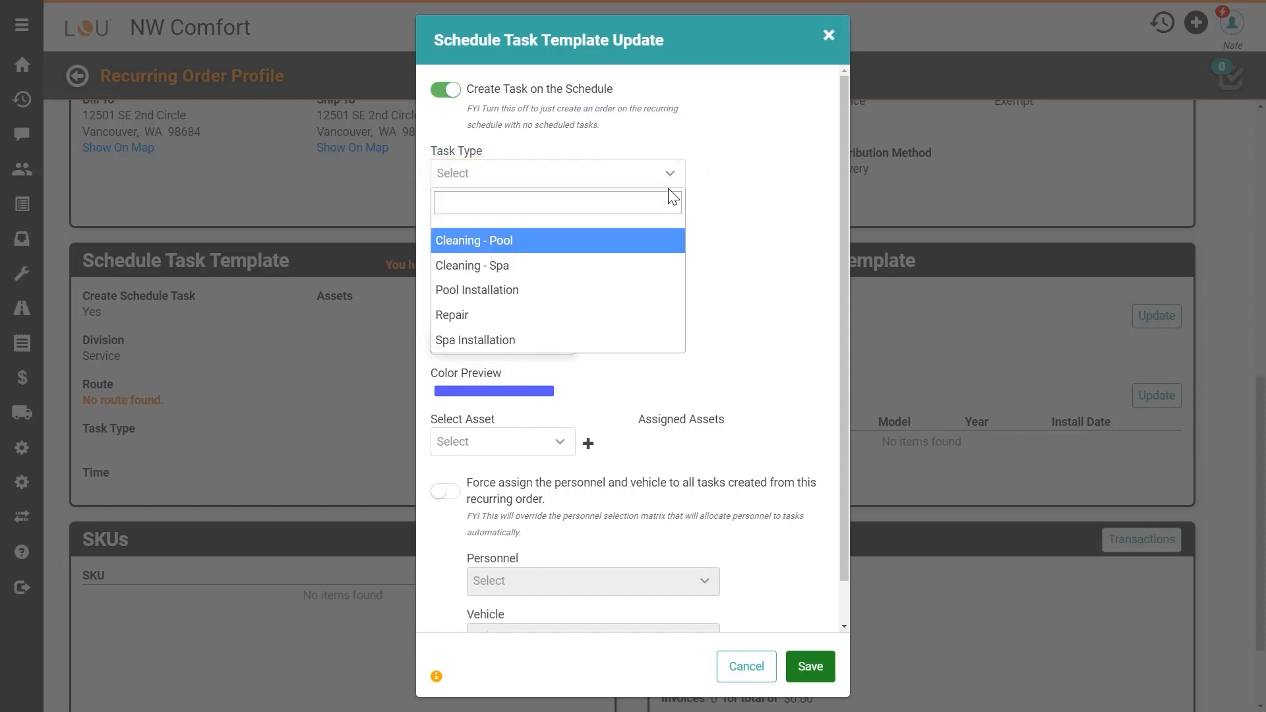
{"action": "left_click", "coordinate": [662, 240]}
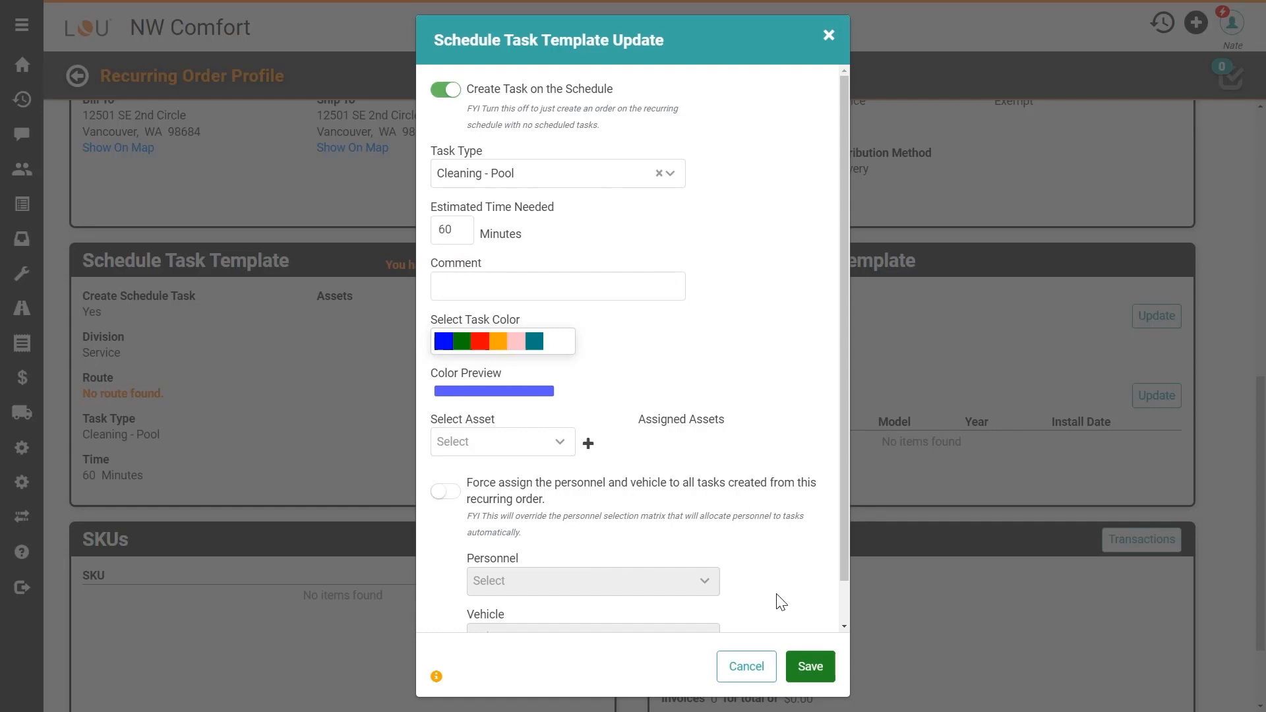
{"action": "left_click", "coordinate": [803, 678]}
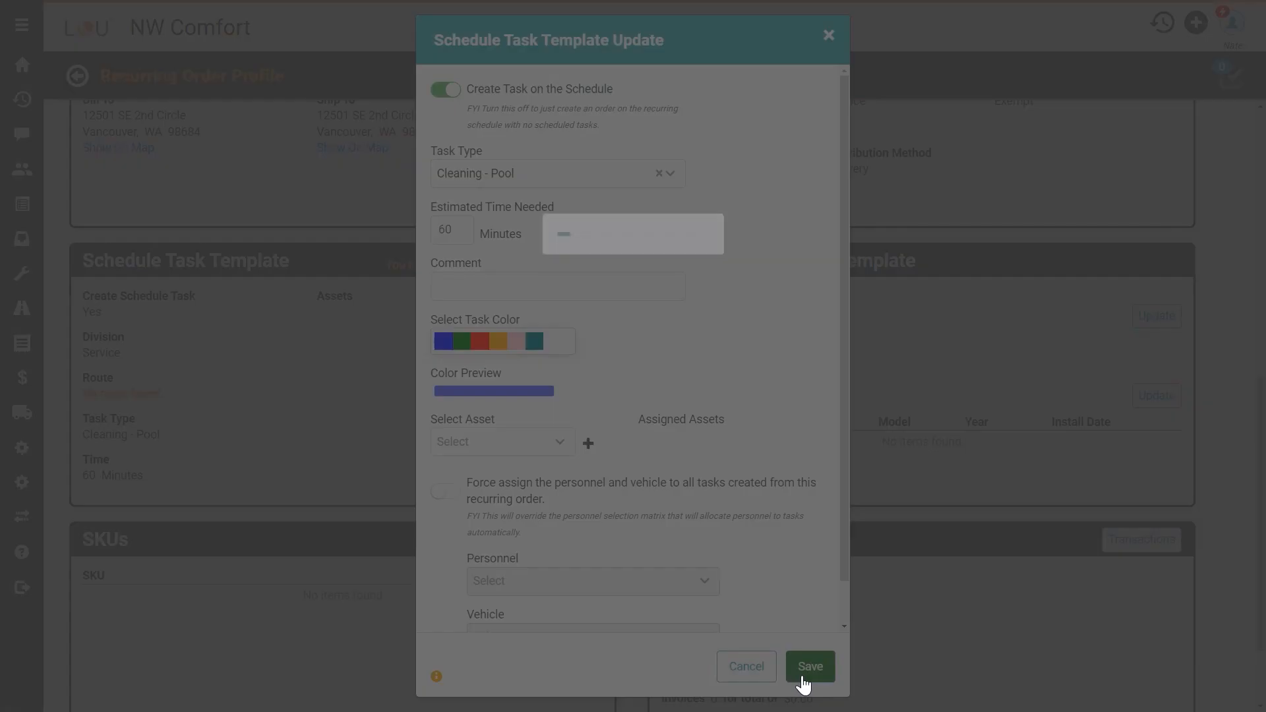
Step: Set the site profile of the Work Order Request Template to Pool 1 and save it
{"action": "left_click", "coordinate": [1164, 329]}
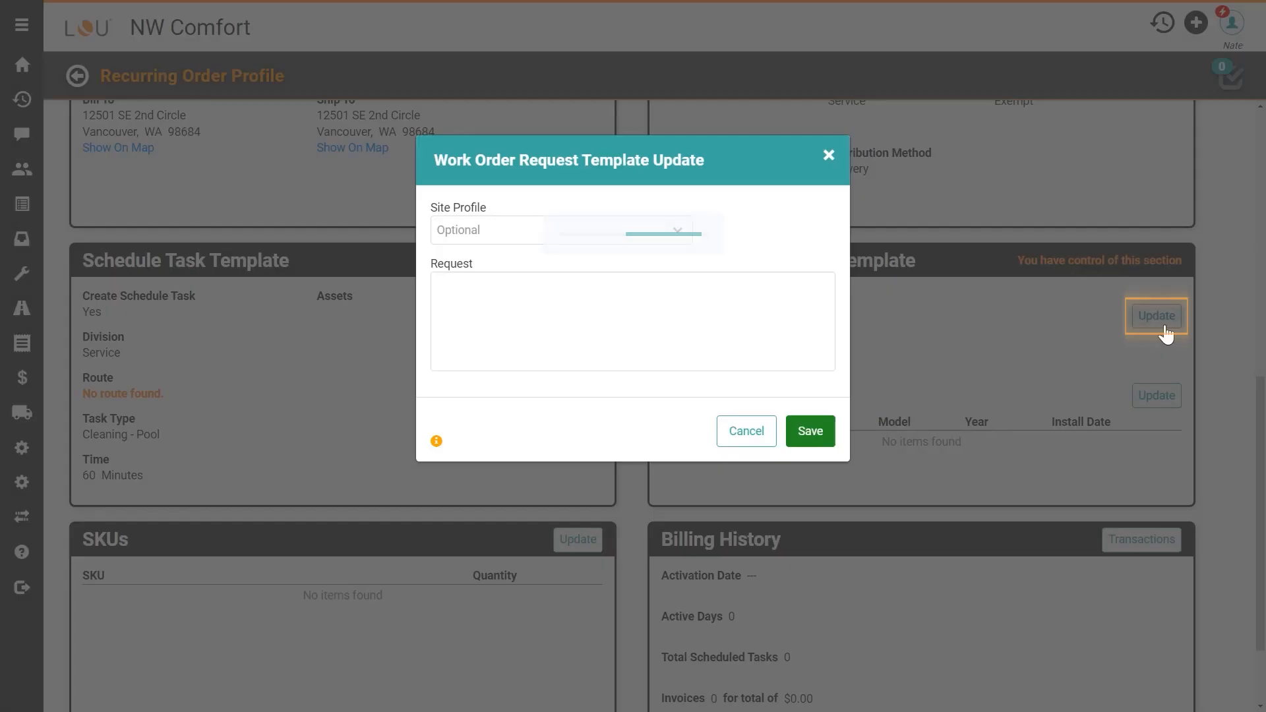
{"action": "left_click", "coordinate": [683, 244]}
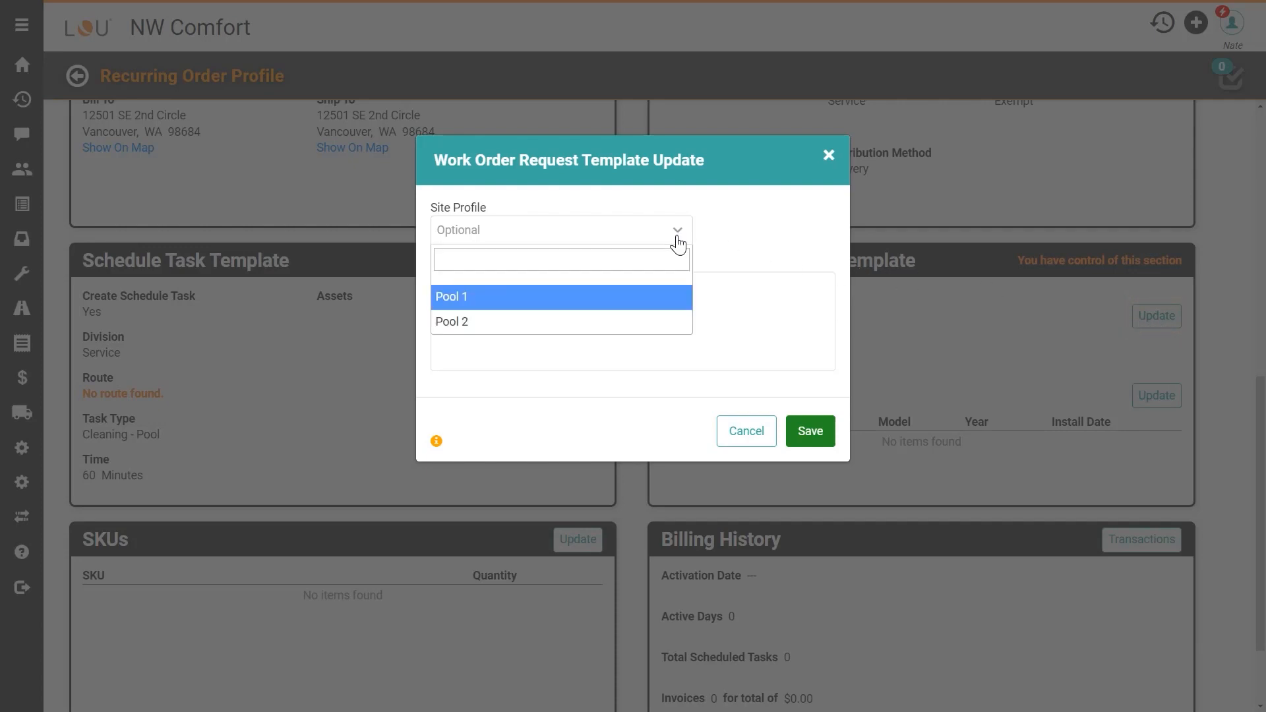
{"action": "left_click", "coordinate": [676, 298]}
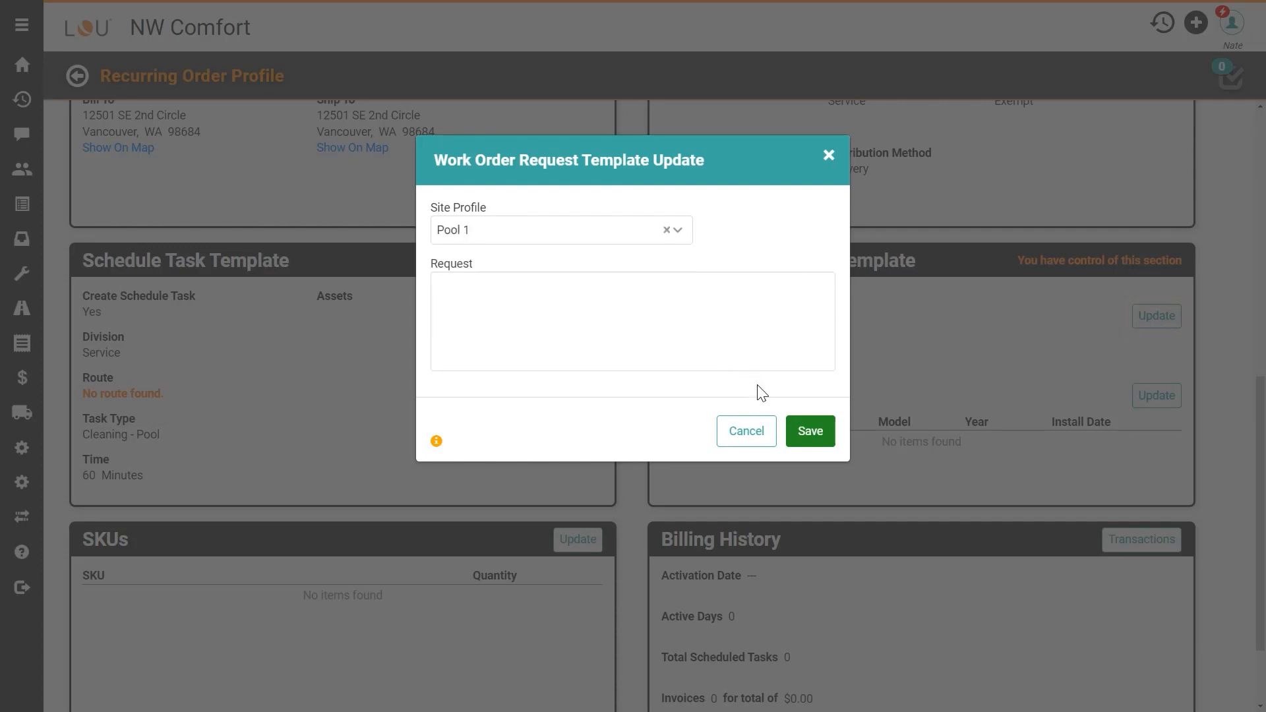
{"action": "left_click", "coordinate": [803, 433]}
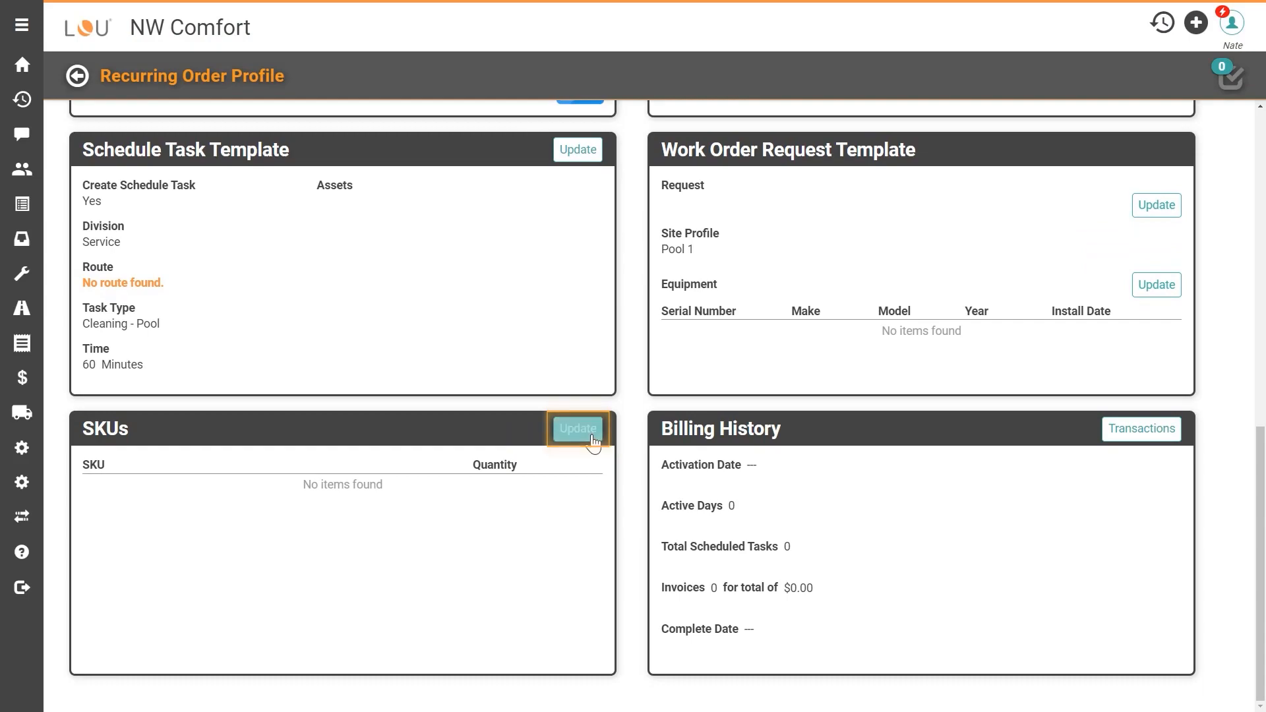
Step: Add the SKU CL Labor - Cleaning Labor to the recurring order as a new line item
{"action": "left_click", "coordinate": [580, 431]}
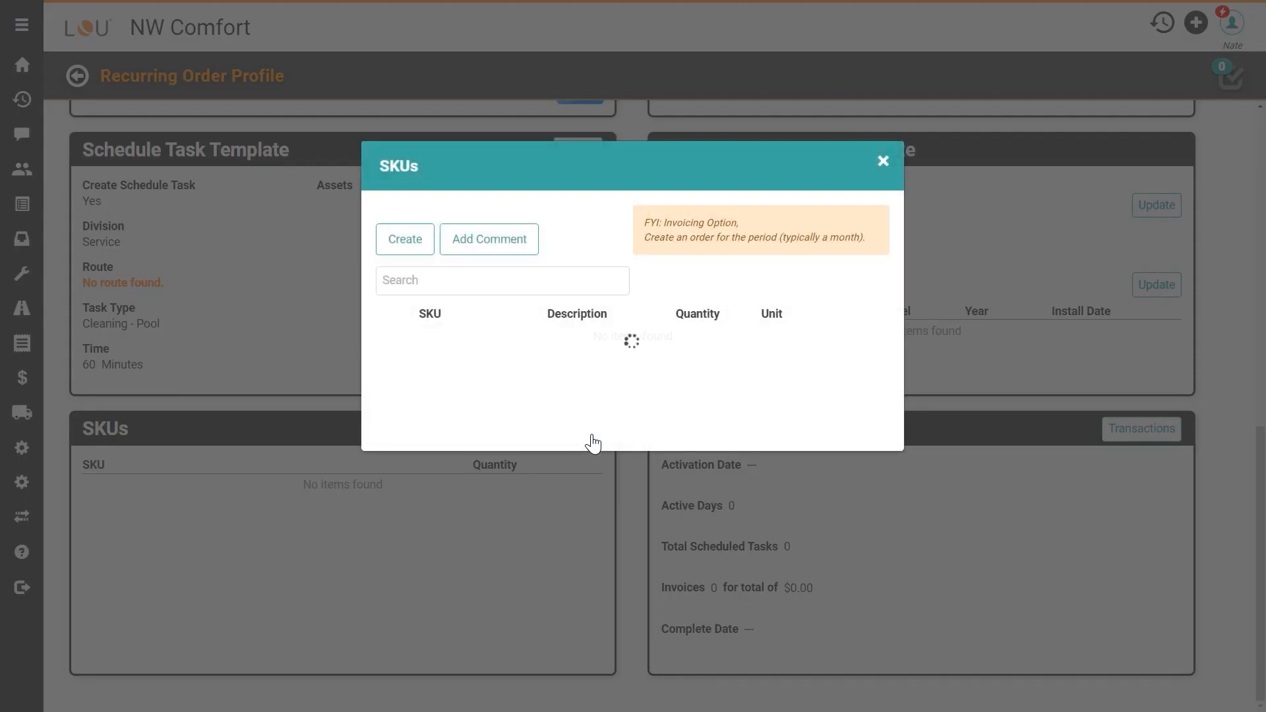
{"action": "left_click", "coordinate": [423, 256]}
{"action": "left_click", "coordinate": [606, 116]}
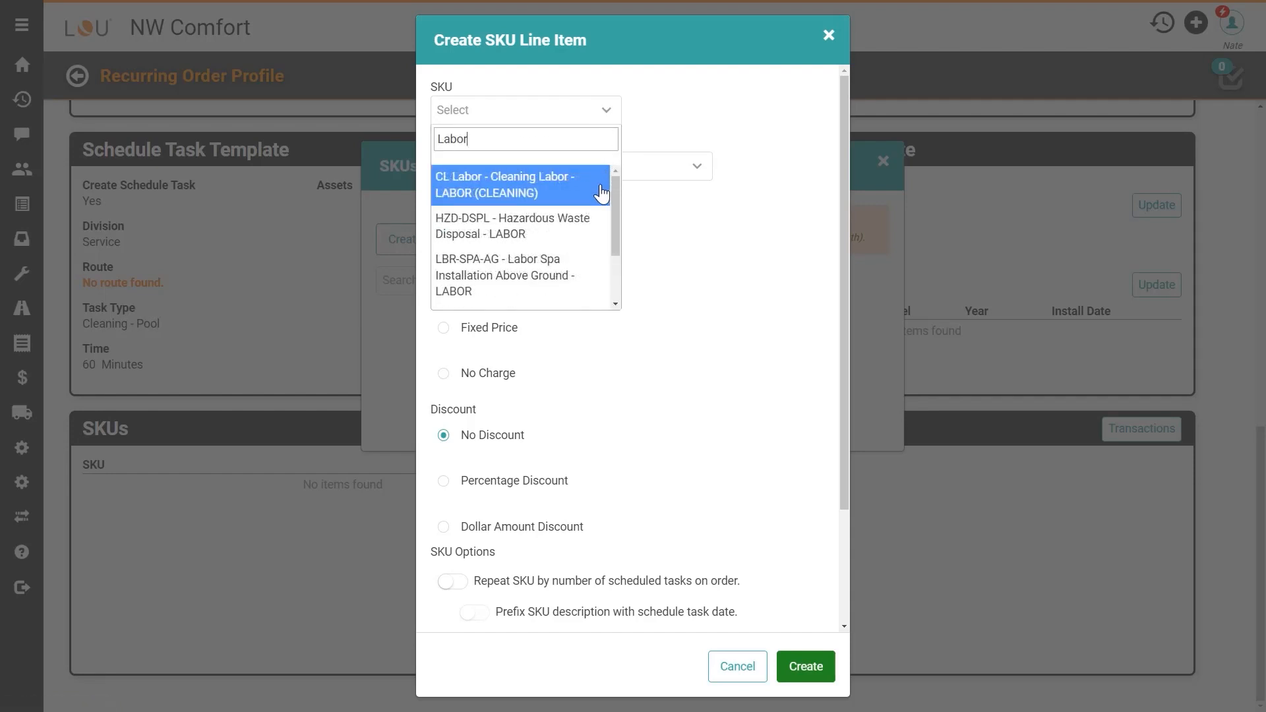
{"action": "left_click", "coordinate": [602, 192]}
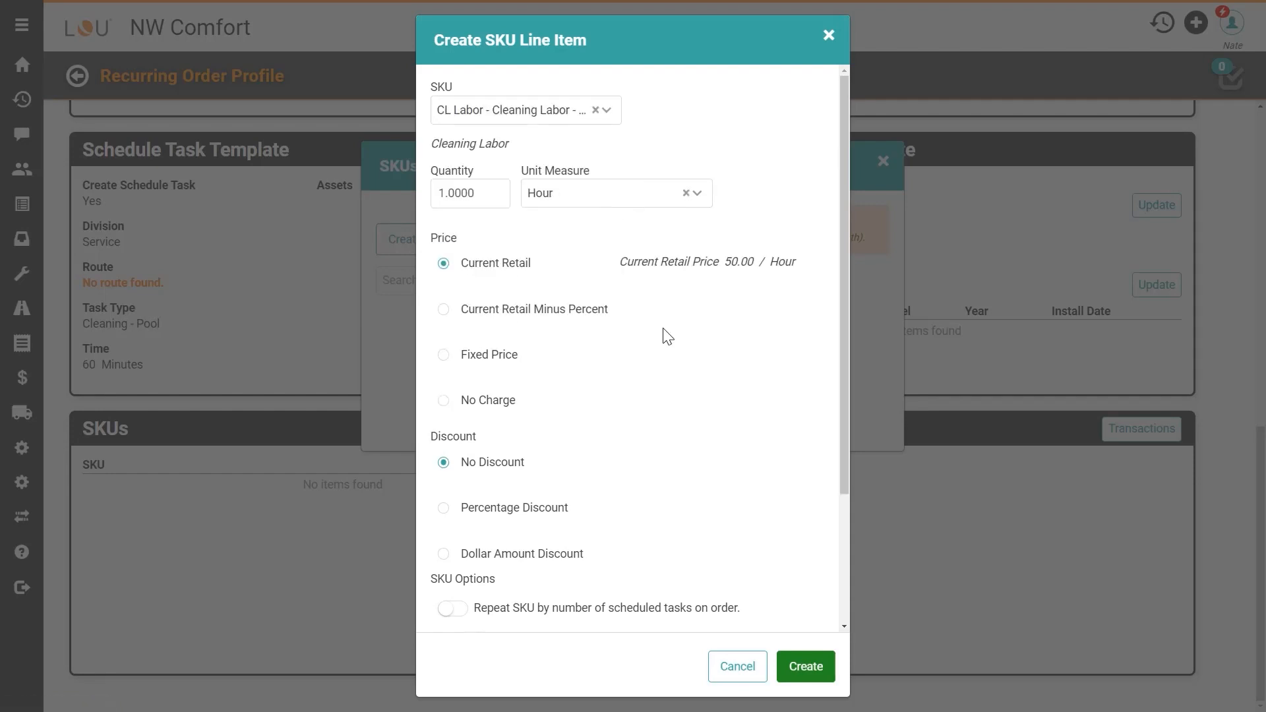
{"action": "left_click", "coordinate": [795, 661]}
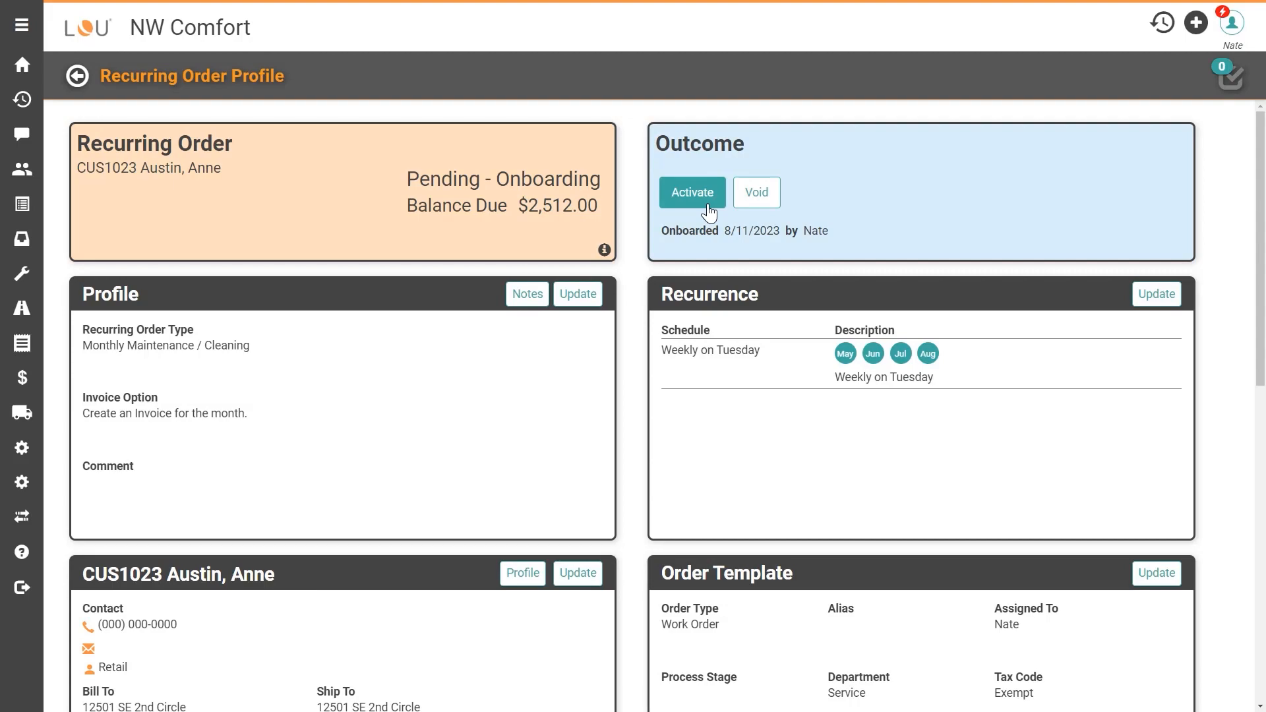
Step: Activate the recurring order with start date 8/11/2023 and return to the recurring orders list
{"action": "left_click", "coordinate": [709, 213]}
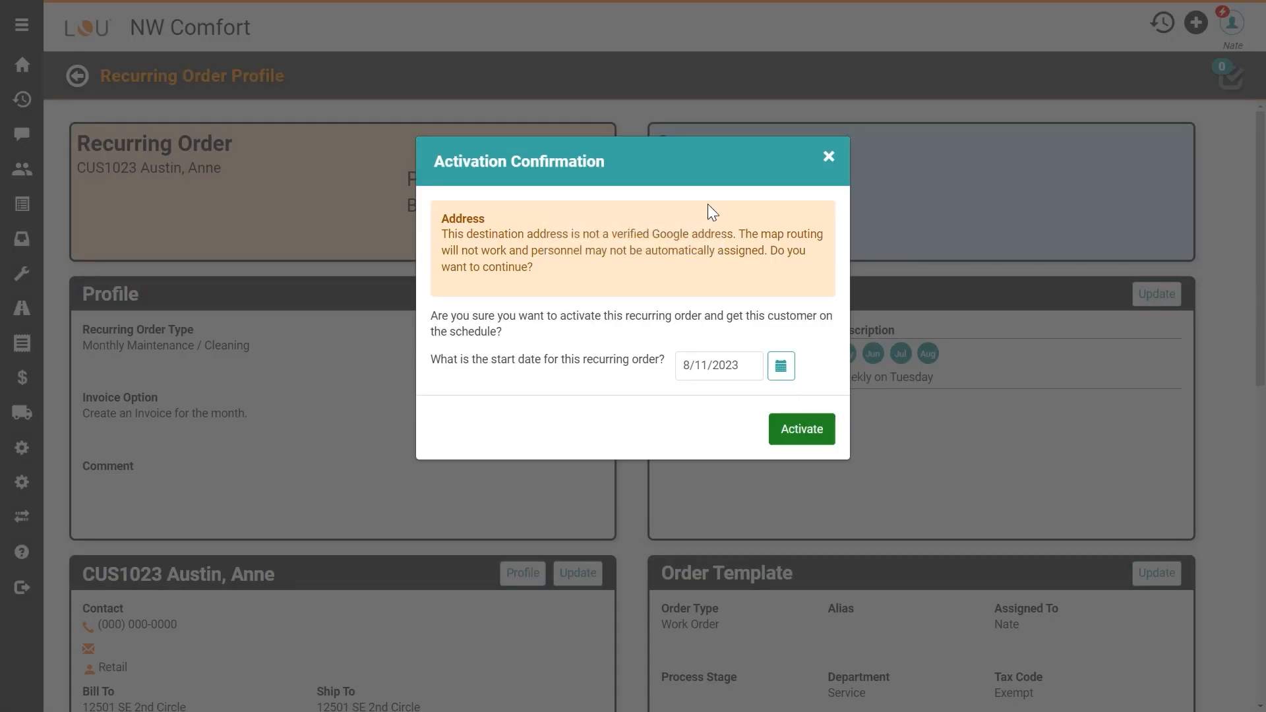
{"action": "left_click", "coordinate": [800, 441]}
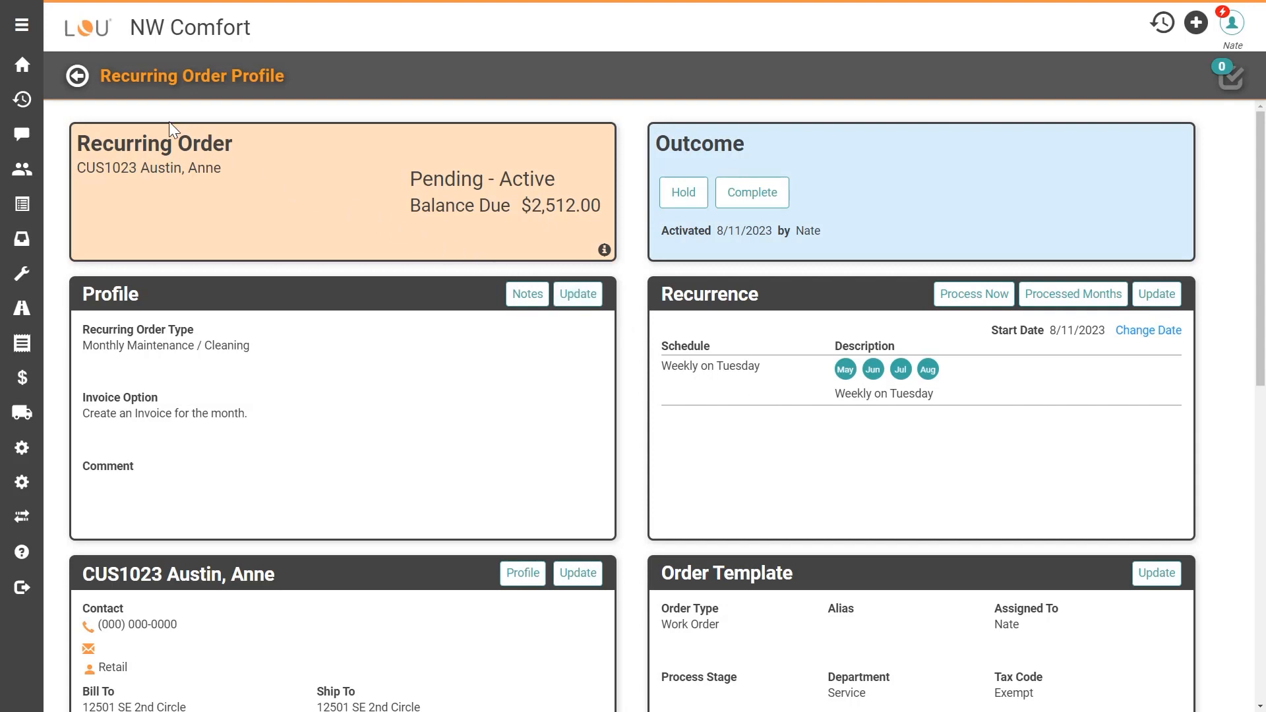
{"action": "left_click", "coordinate": [78, 77]}
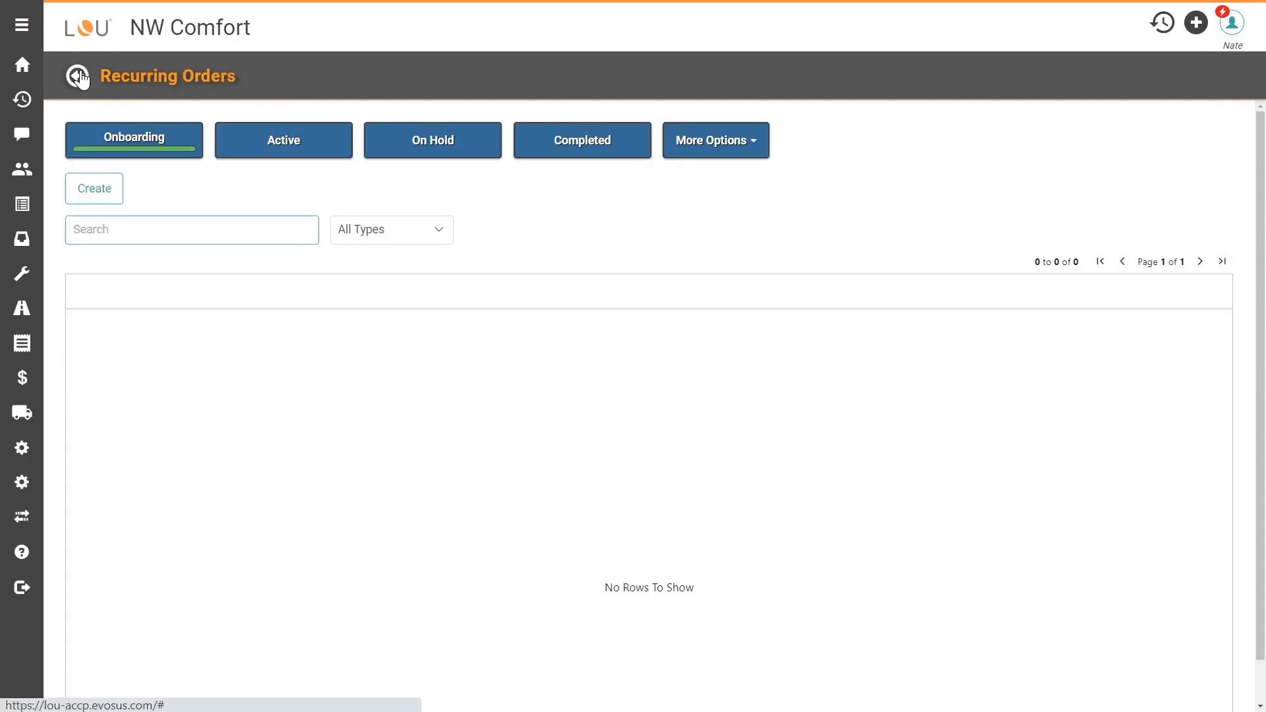
Step: Open the active recurring order activated on 08/11/23 and process it immediately
{"action": "left_click", "coordinate": [260, 151]}
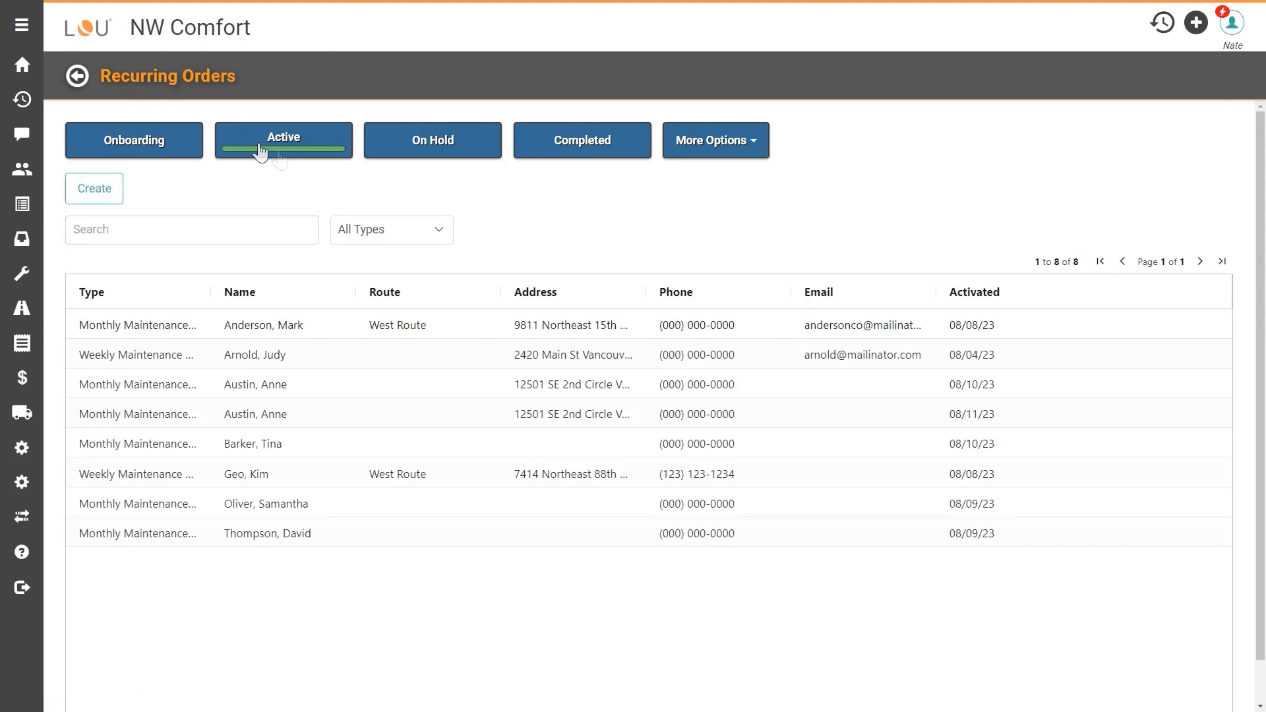
{"action": "left_click", "coordinate": [416, 420]}
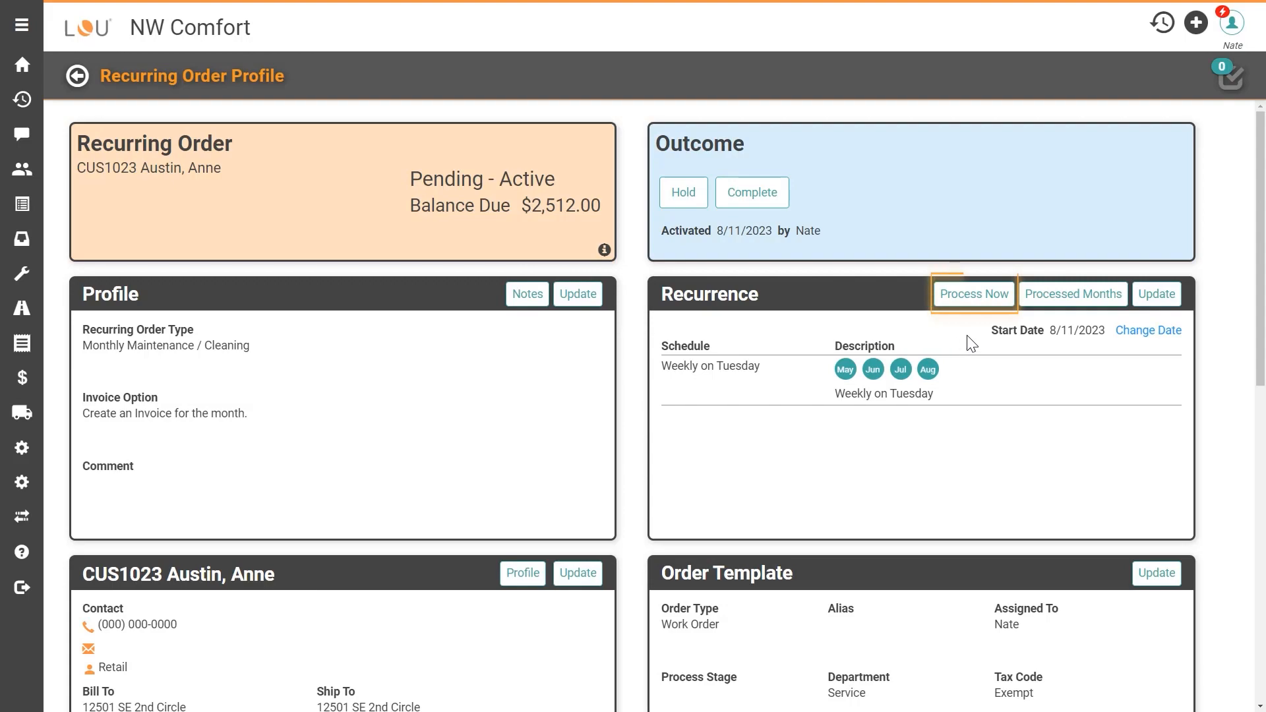
{"action": "left_click", "coordinate": [990, 300]}
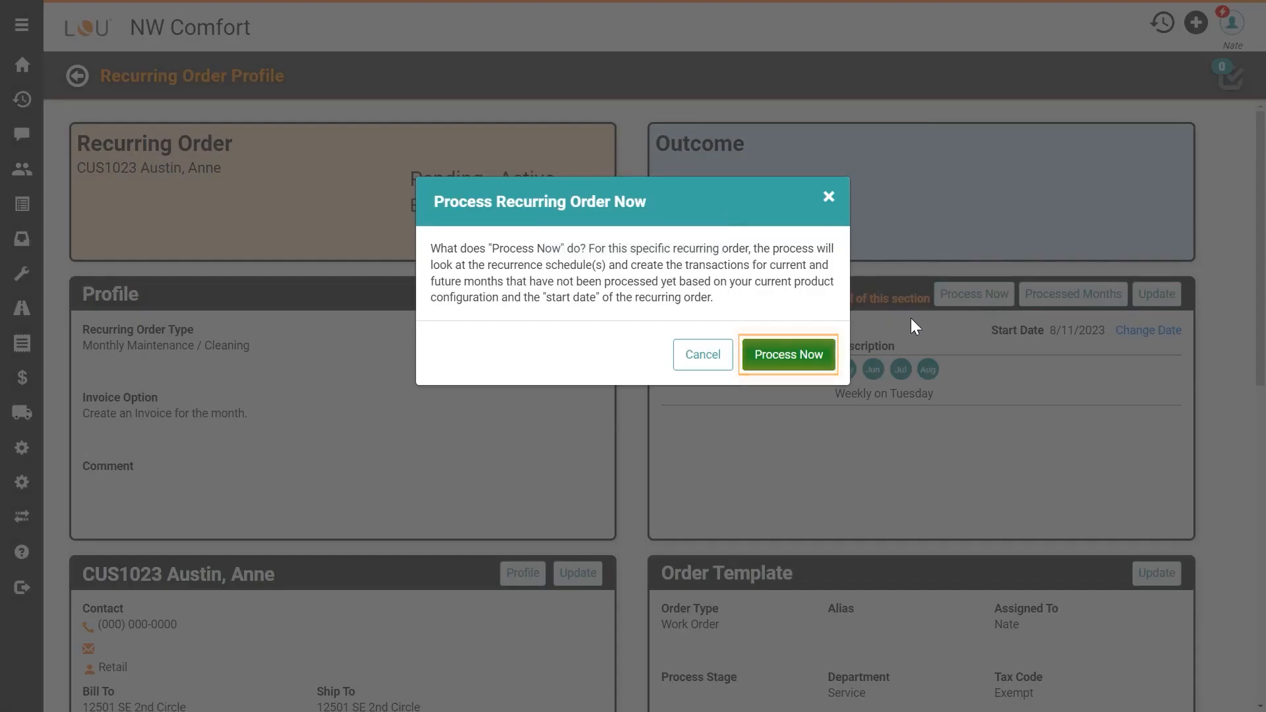
{"action": "left_click", "coordinate": [791, 356]}
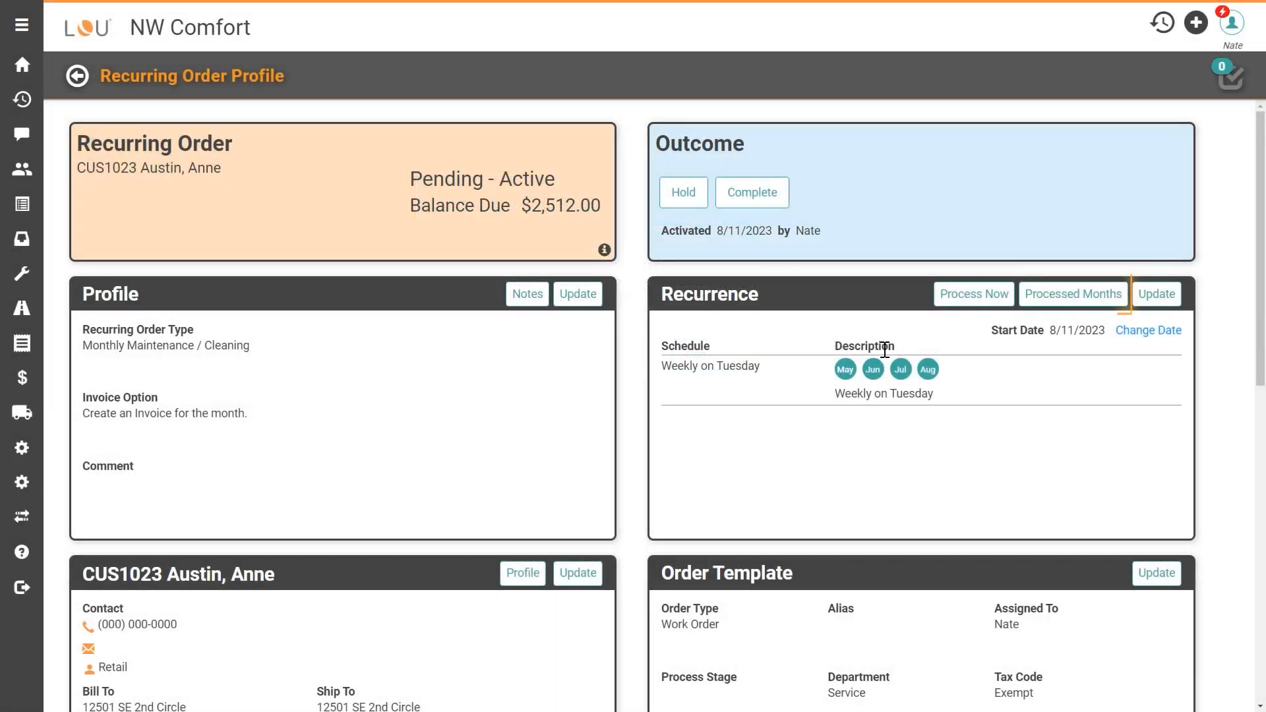
Step: View the 2023 August transactions among the recurring order's processed months
{"action": "left_click", "coordinate": [1054, 315]}
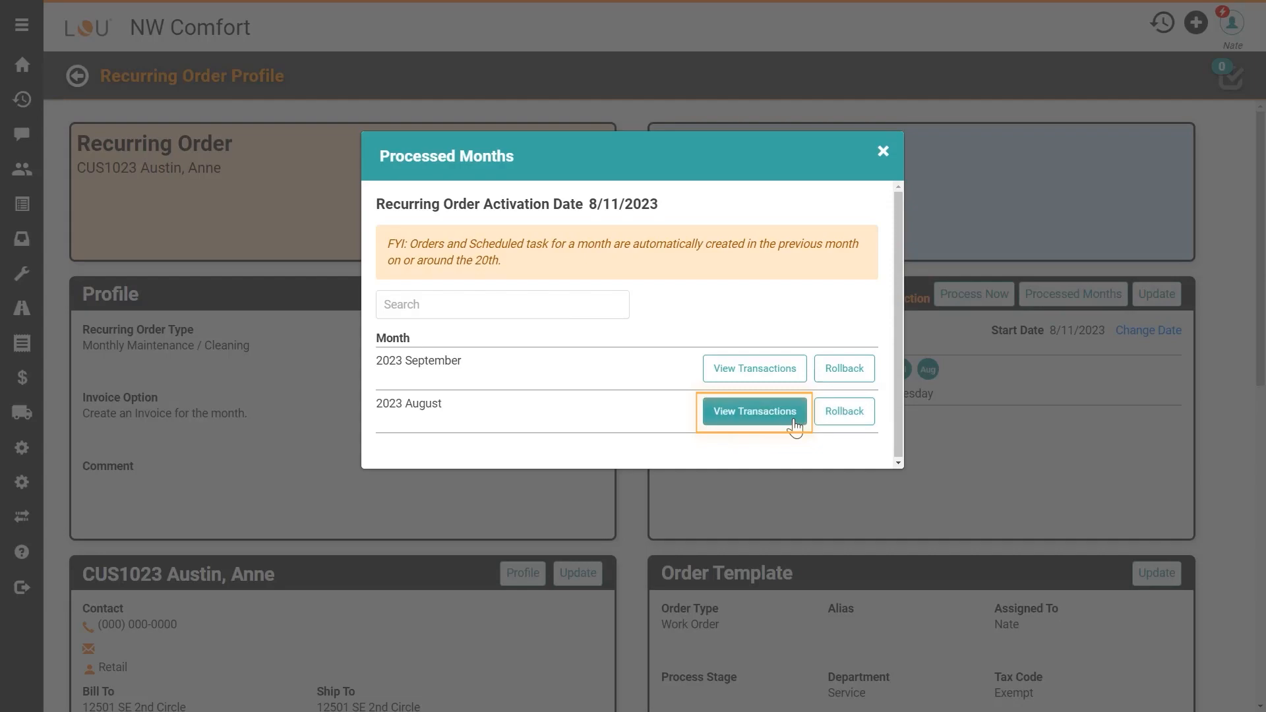
{"action": "left_click", "coordinate": [756, 410]}
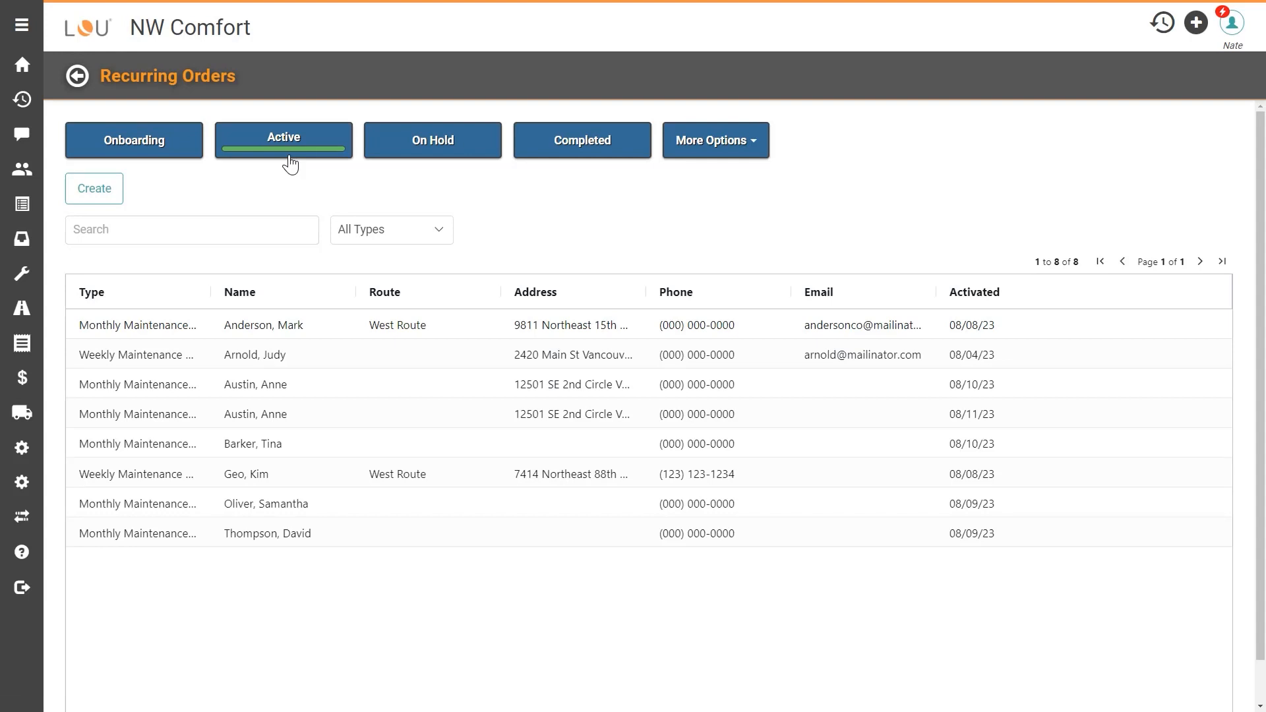
Step: In Mass Invoice, filter the recurring orders to August and select all listed orders
{"action": "left_click", "coordinate": [751, 158]}
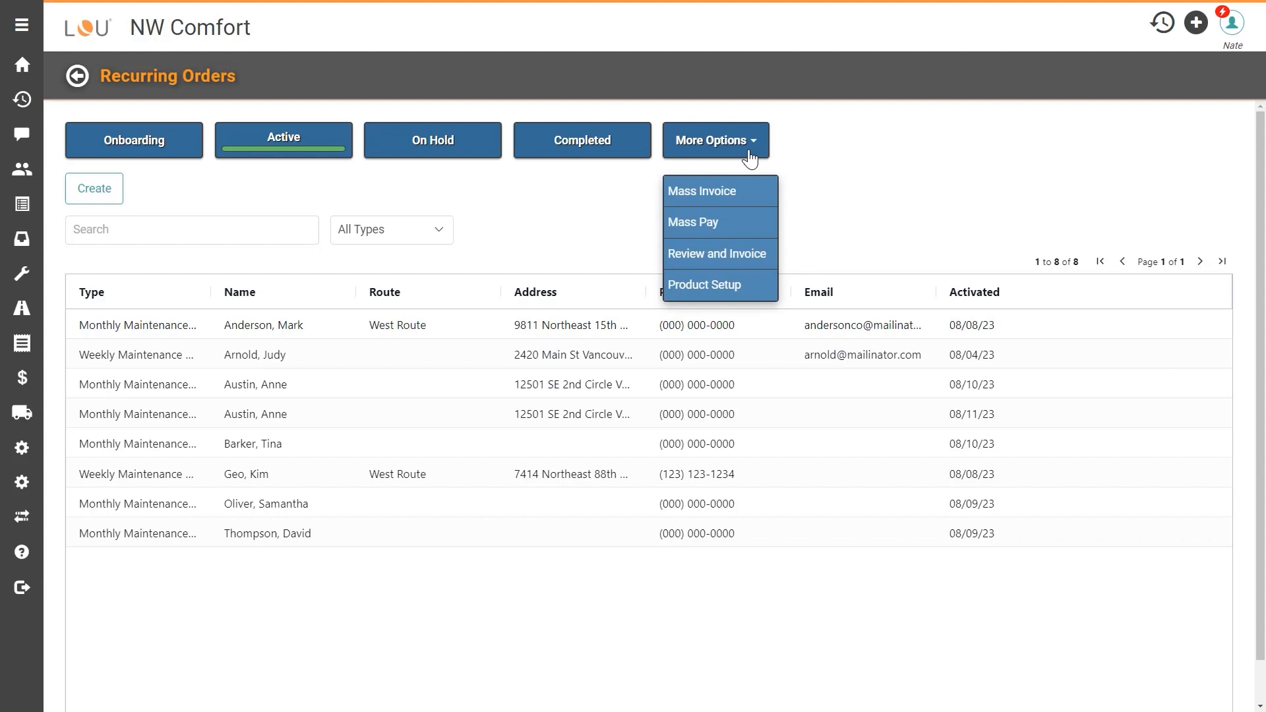
{"action": "key", "text": "Down"}
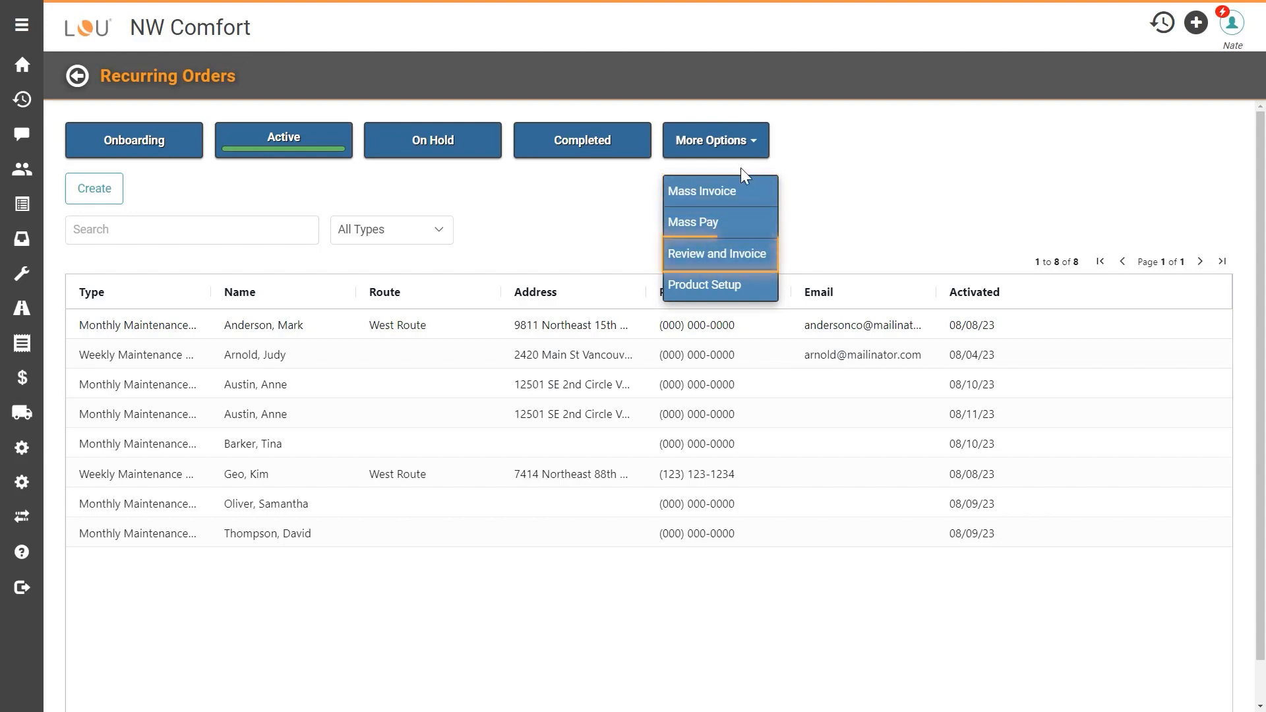
{"action": "left_click", "coordinate": [734, 203]}
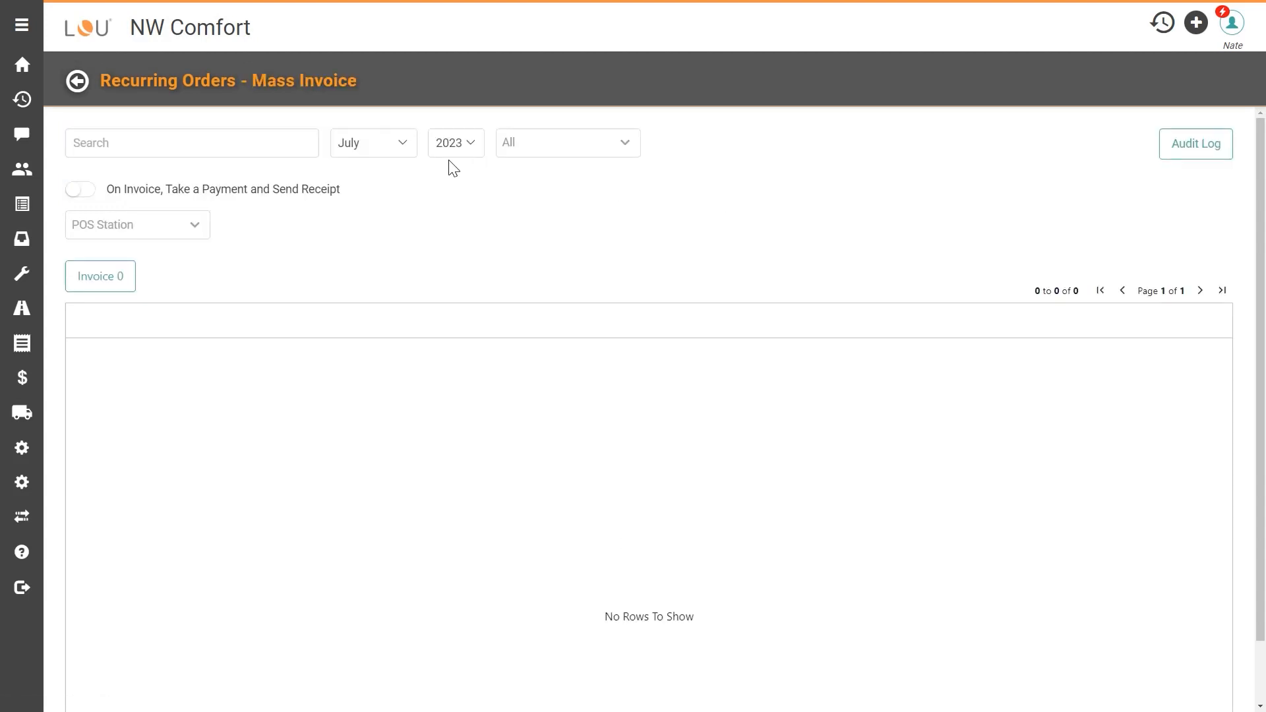
{"action": "left_click", "coordinate": [407, 153]}
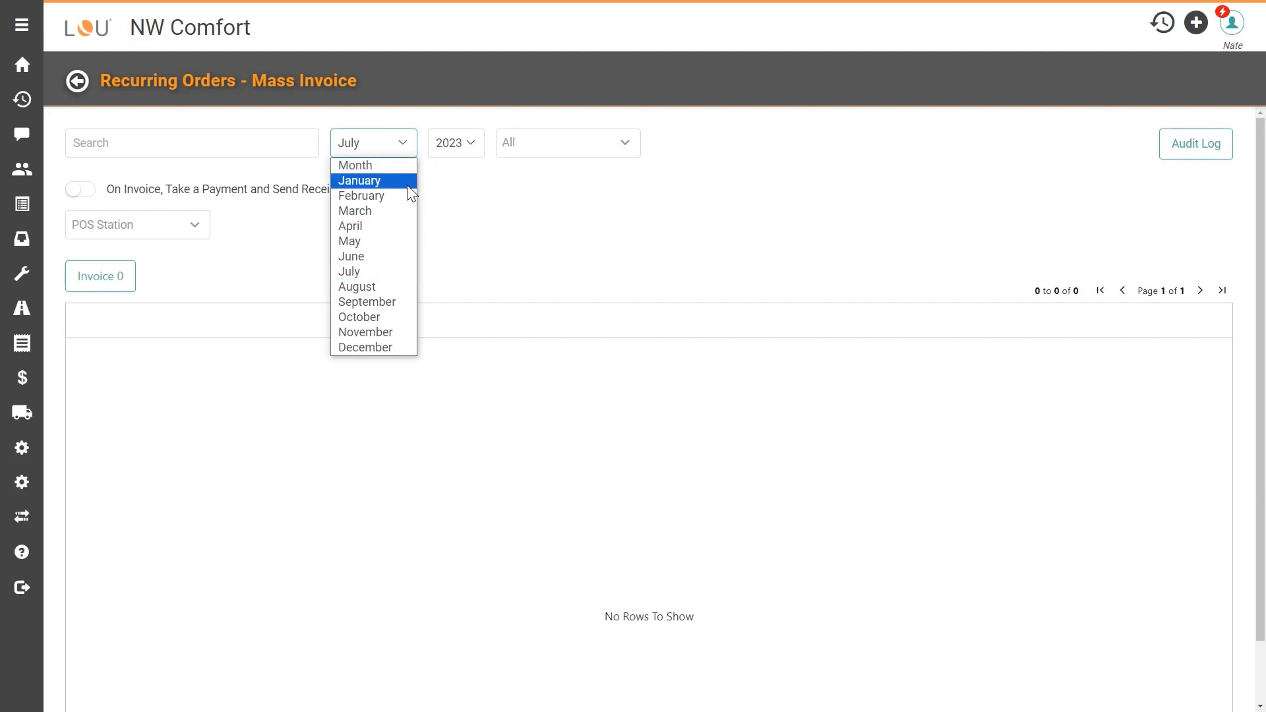
{"action": "left_click", "coordinate": [399, 287]}
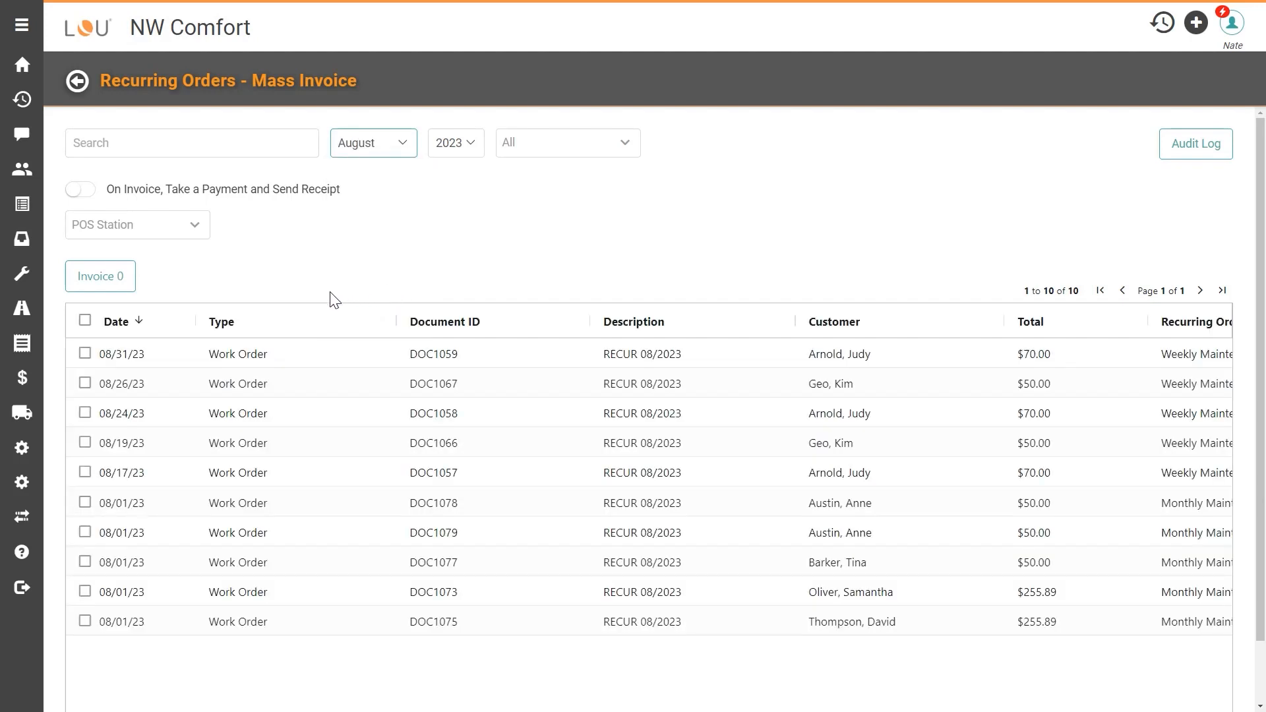
{"action": "left_click", "coordinate": [84, 321]}
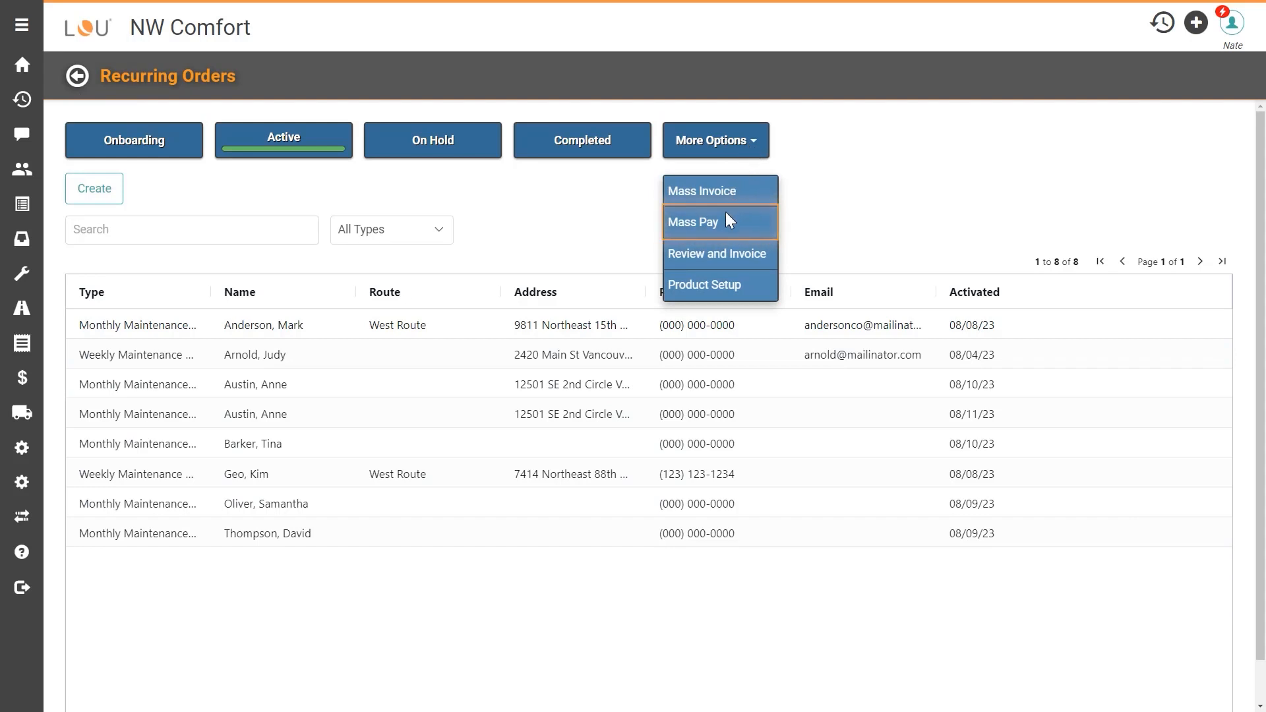
Step: In Mass Pay, filter the invoices to August and select all of them for payment collection
{"action": "left_click", "coordinate": [727, 218]}
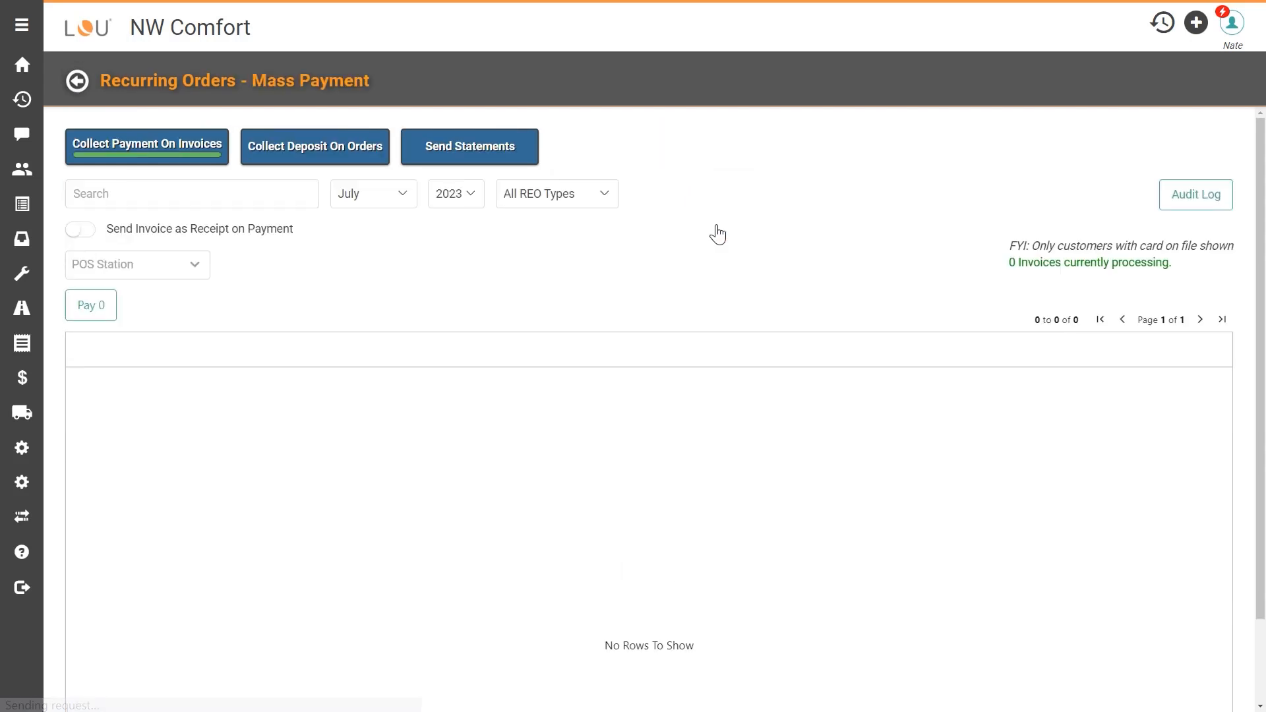
{"action": "left_click", "coordinate": [404, 211]}
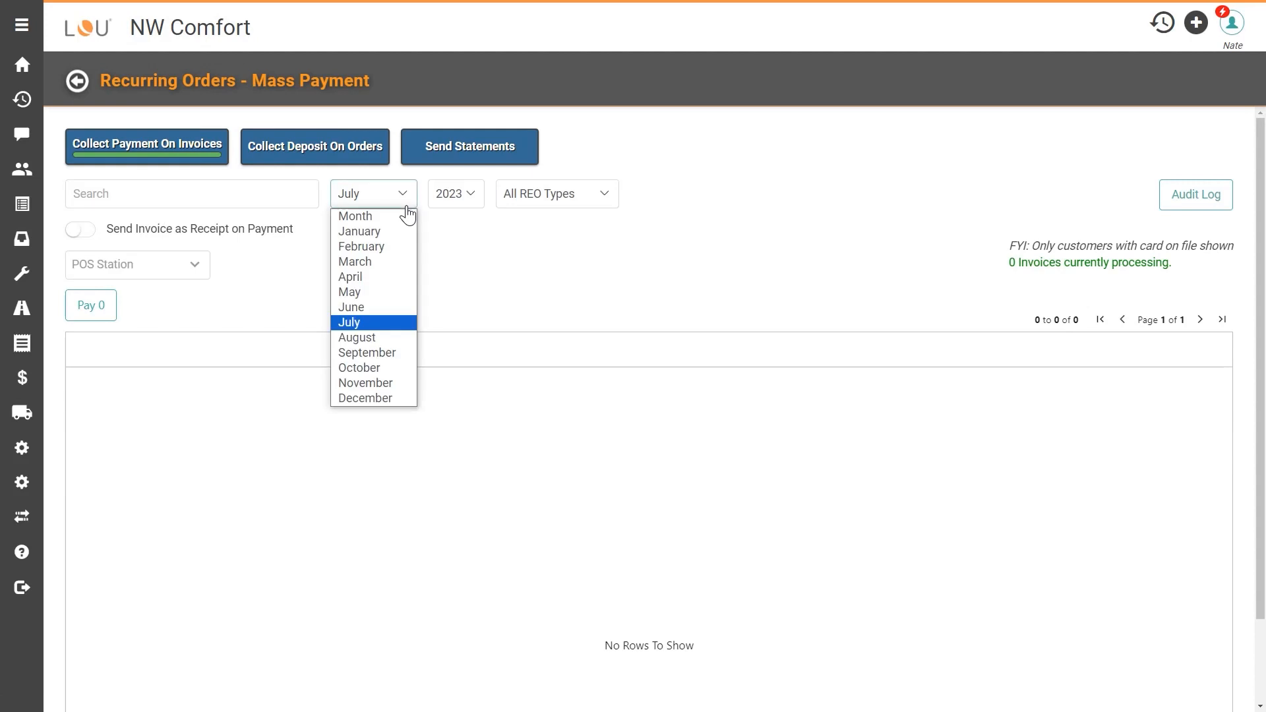
{"action": "left_click", "coordinate": [403, 340]}
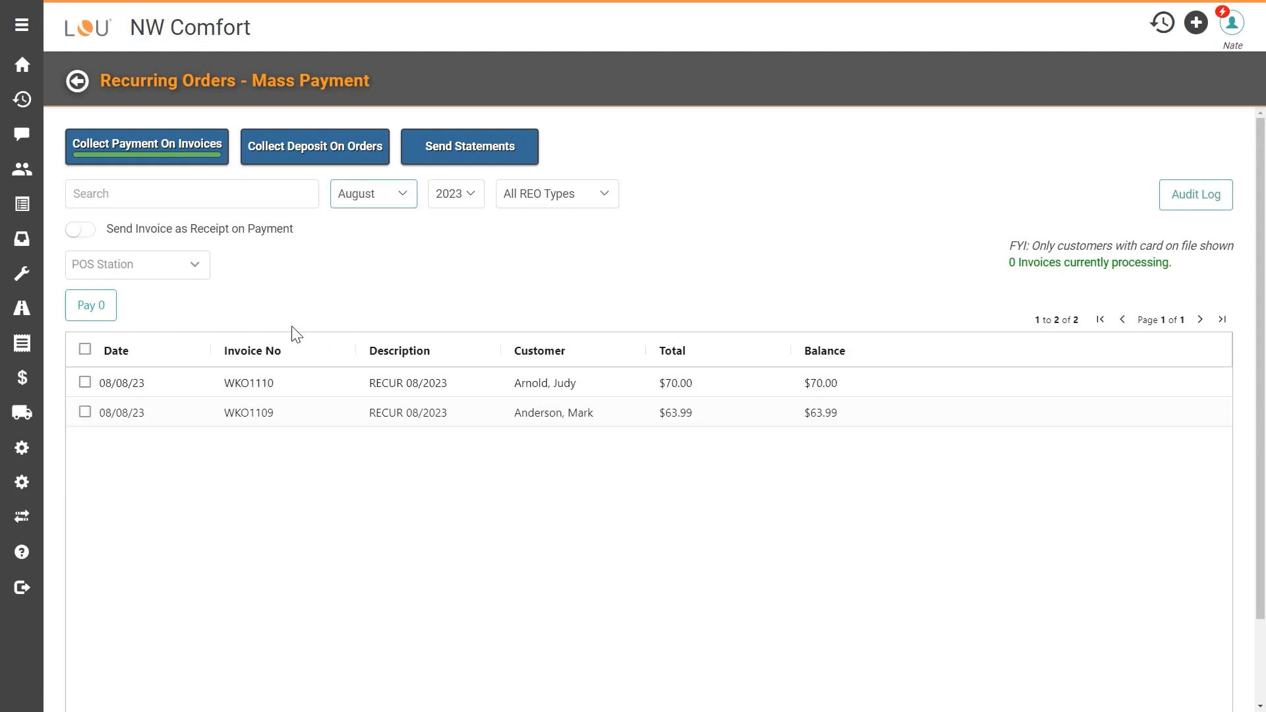
{"action": "left_click", "coordinate": [85, 350]}
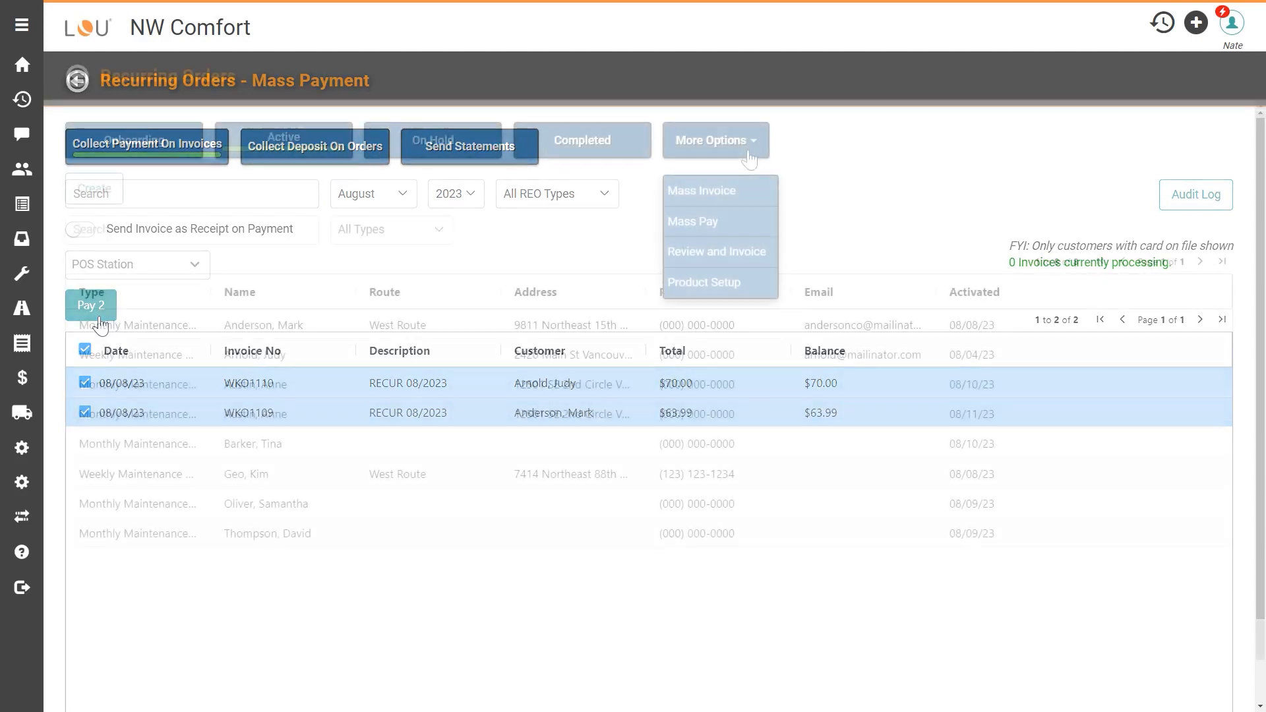
Step: Open the Review and Invoice page to examine the orders awaiting review
{"action": "left_click", "coordinate": [731, 264]}
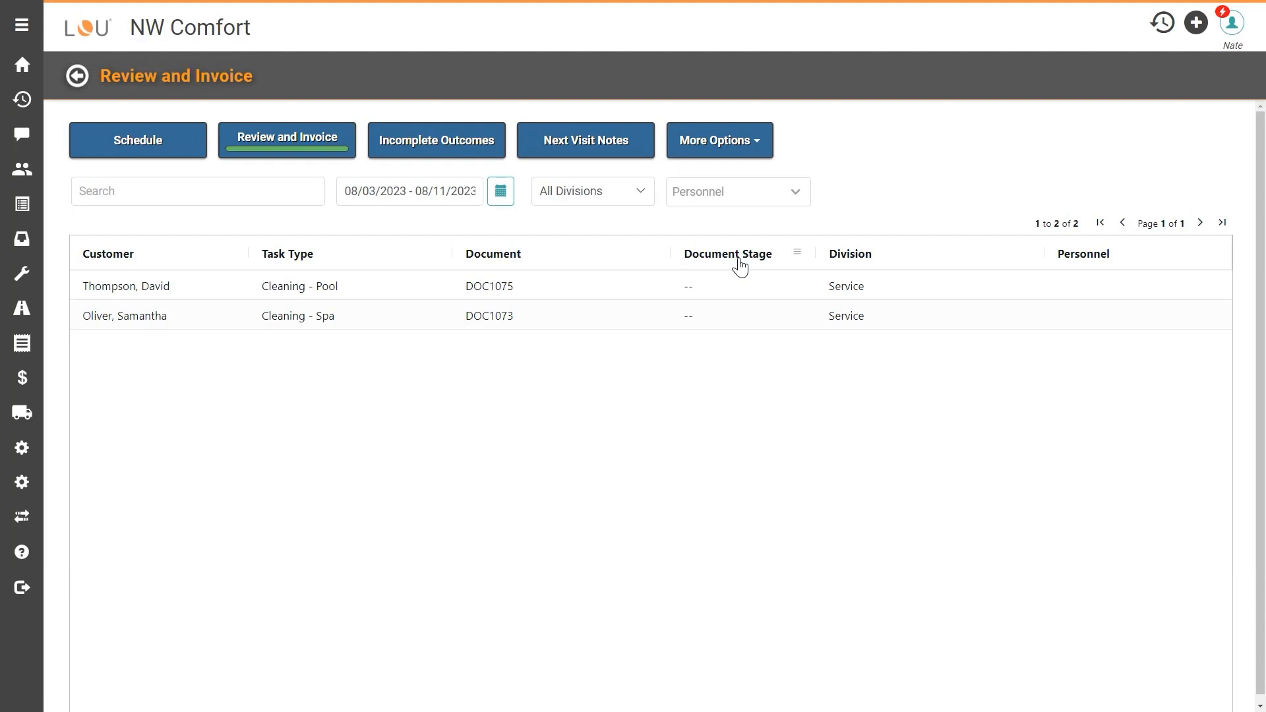